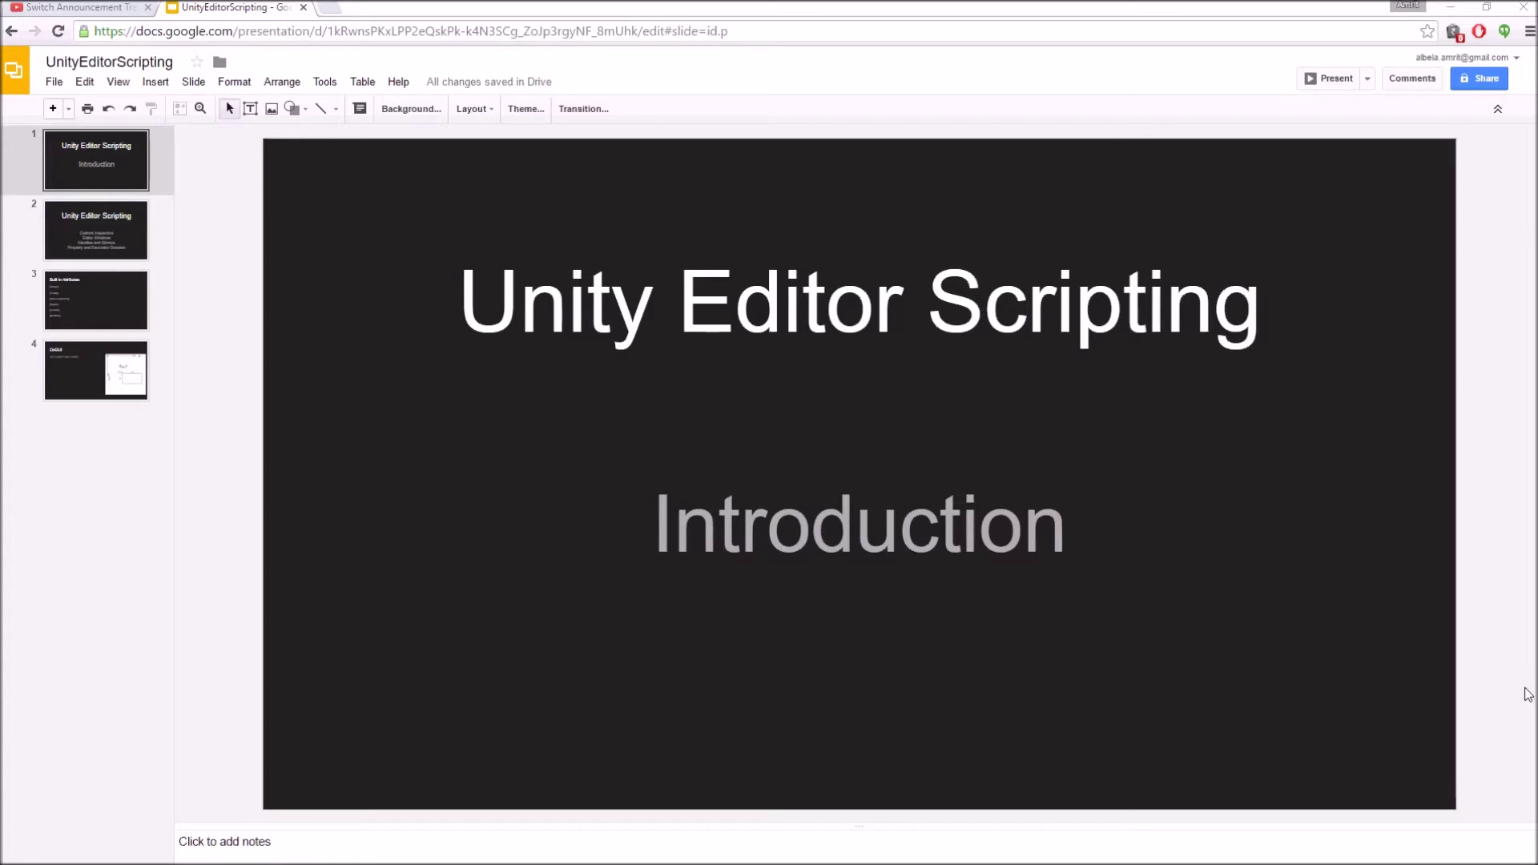
Step: Show slide 2, listing Custom Inspectors, Editor Windows, Handles and Gizmos, and Property and Decorator Drawers
click(112, 233)
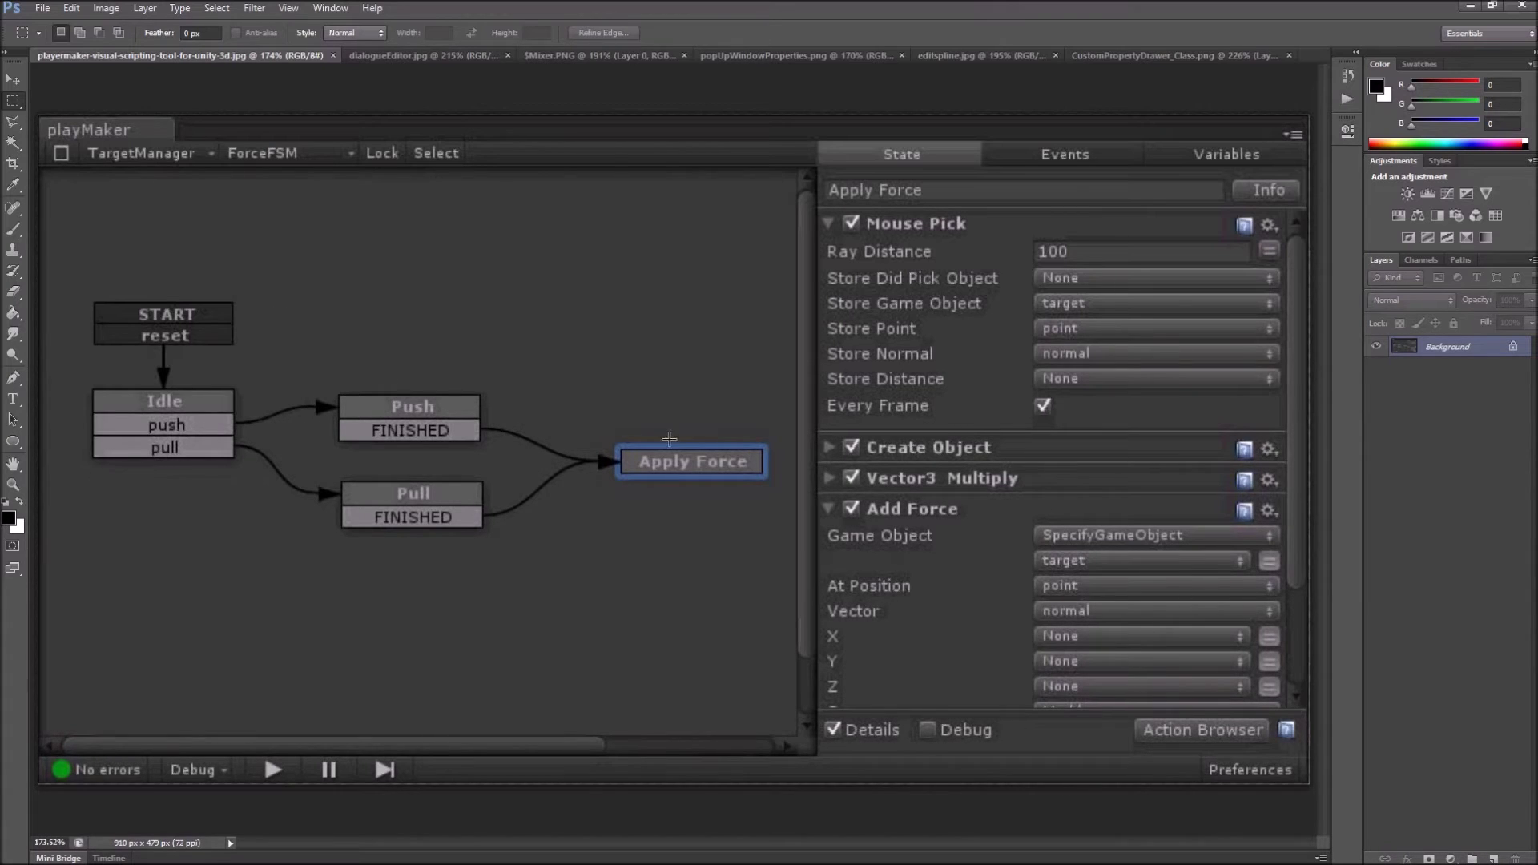
Step: Display the dialogueEditor.jpg screenshot of the Dialogue conversation graph in Photoshop
click(407, 56)
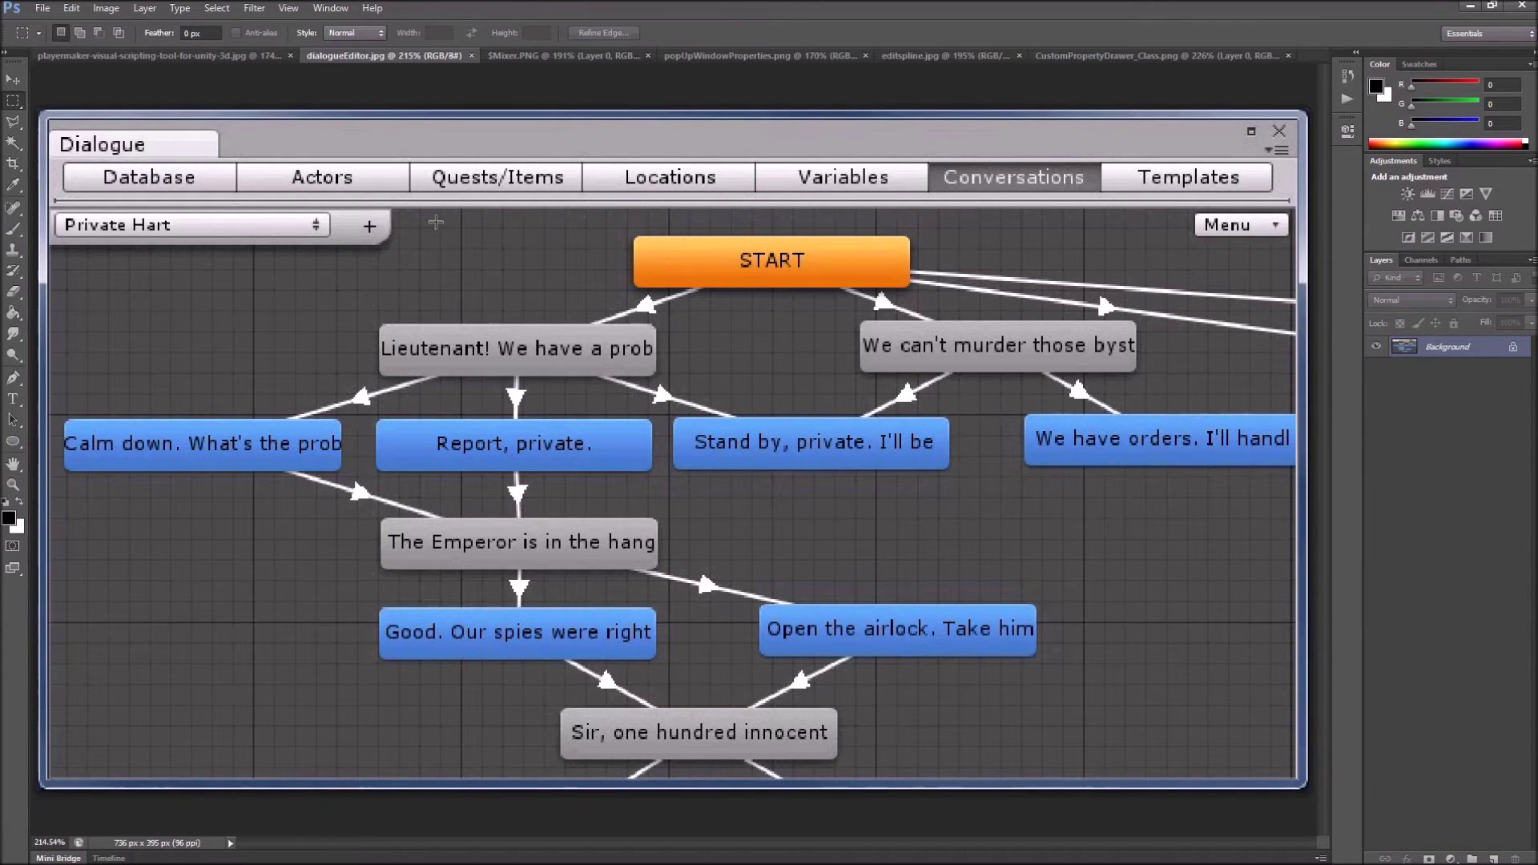
Step: View the $Mixer.PNG Master Audio inspector, then the popUpWindowProperties.png UISprite inspector
click(539, 56)
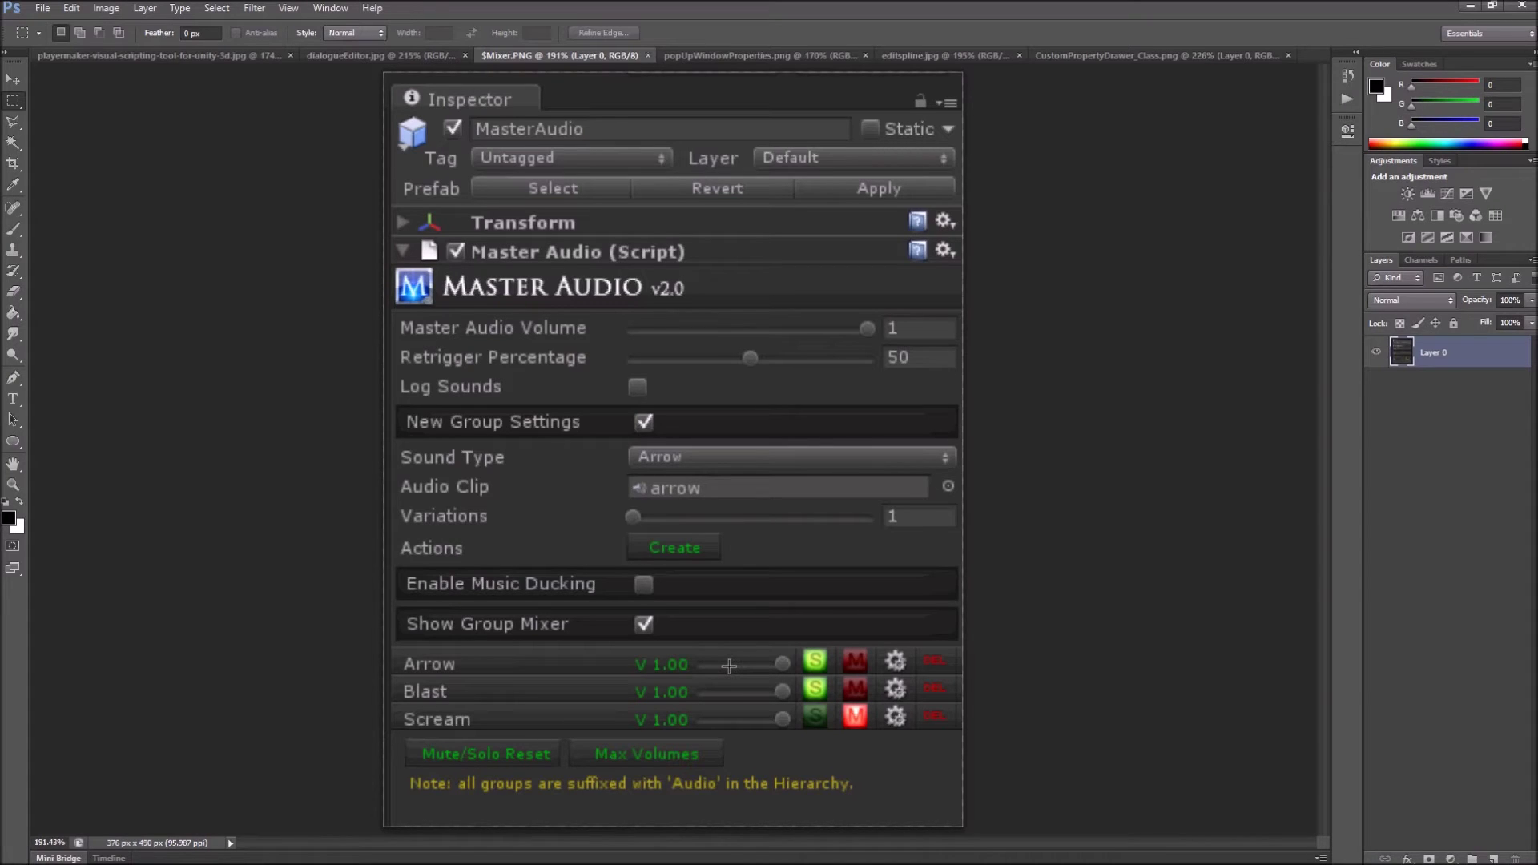
click(737, 55)
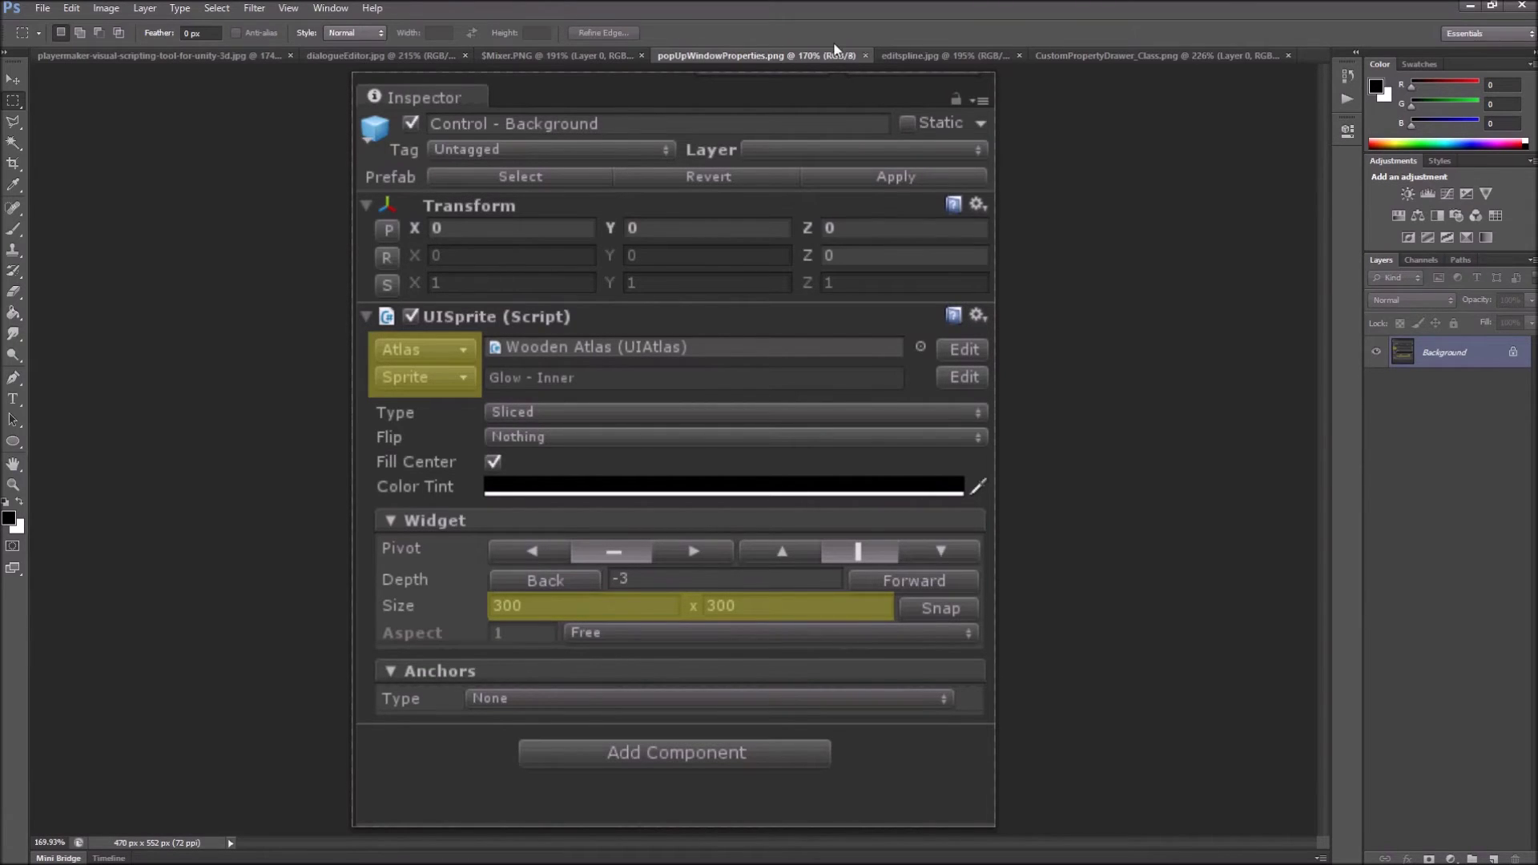
Step: Switch to the editSpline.jpg screenshot of the Curvy spline scene and segment inspector
click(899, 55)
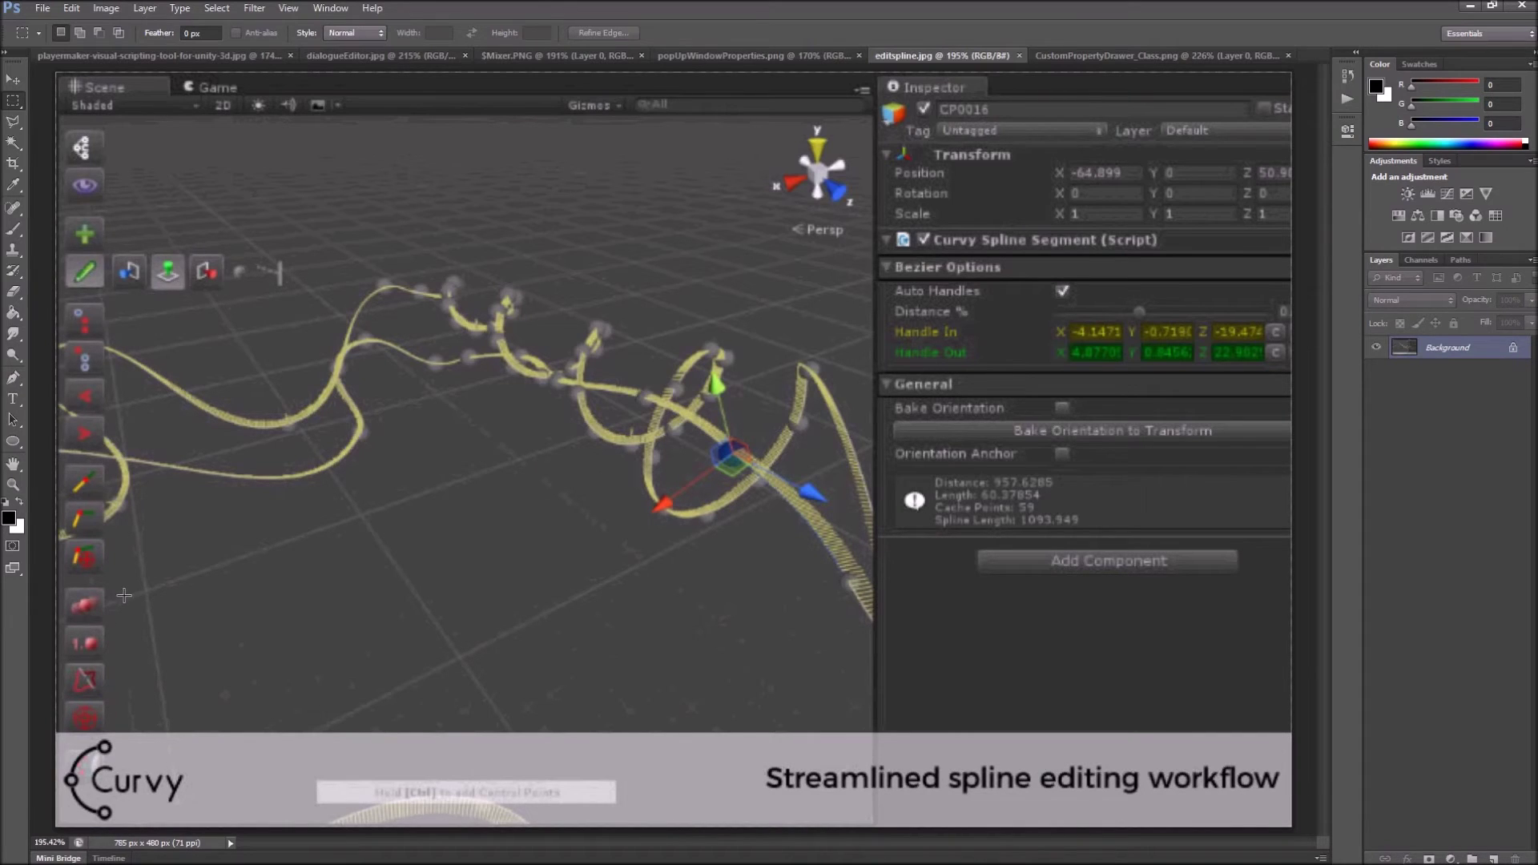
Step: Display the CustomPropertyDrawer_Class.png screenshot in Photoshop
click(1082, 58)
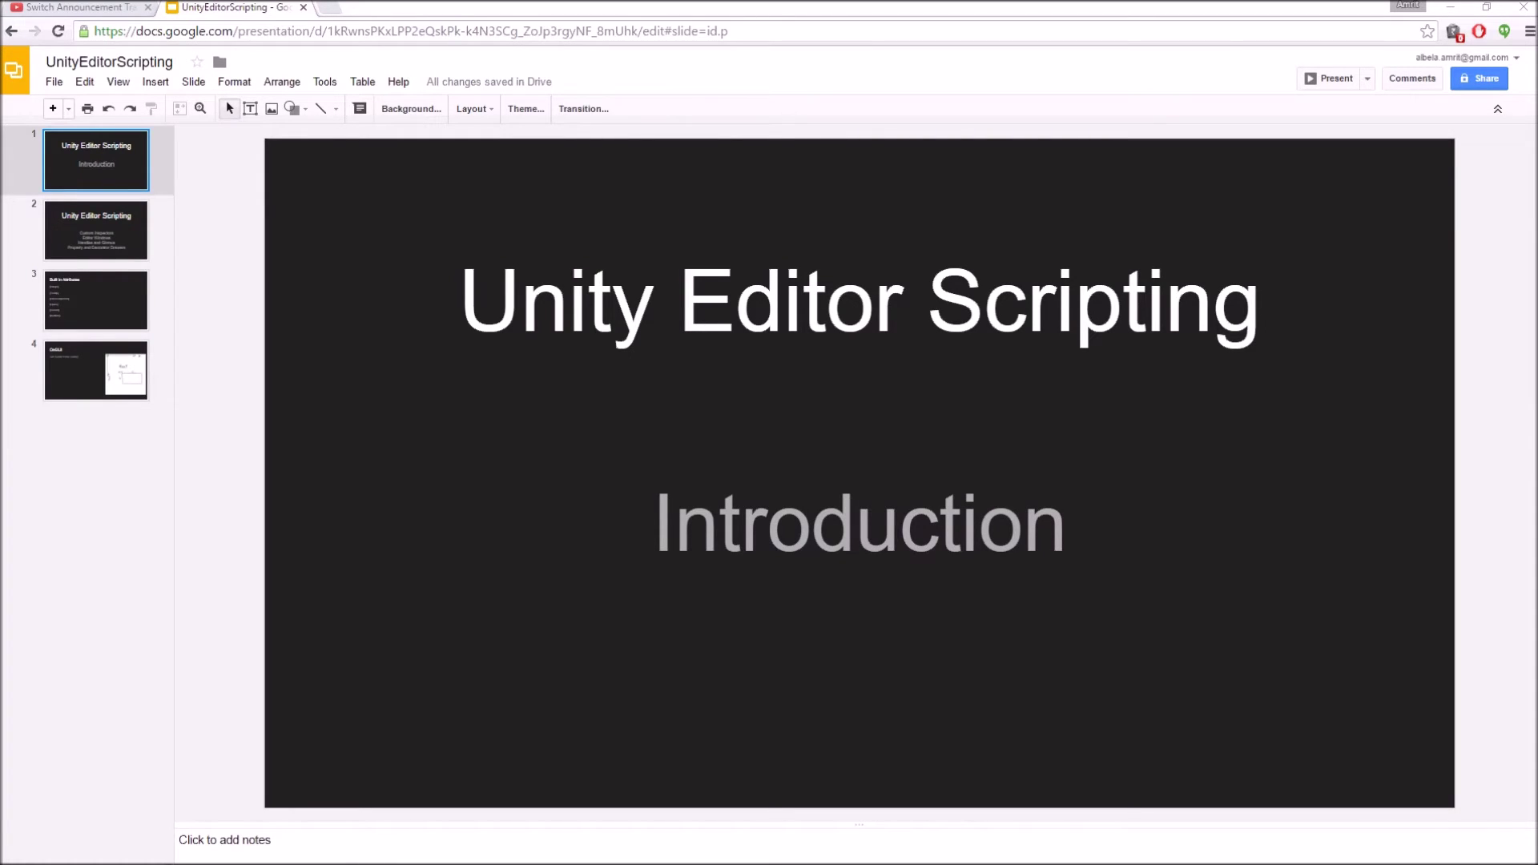
Step: Play the Switch Announcement Trailer full screen, pausing it at 1:31
click(80, 8)
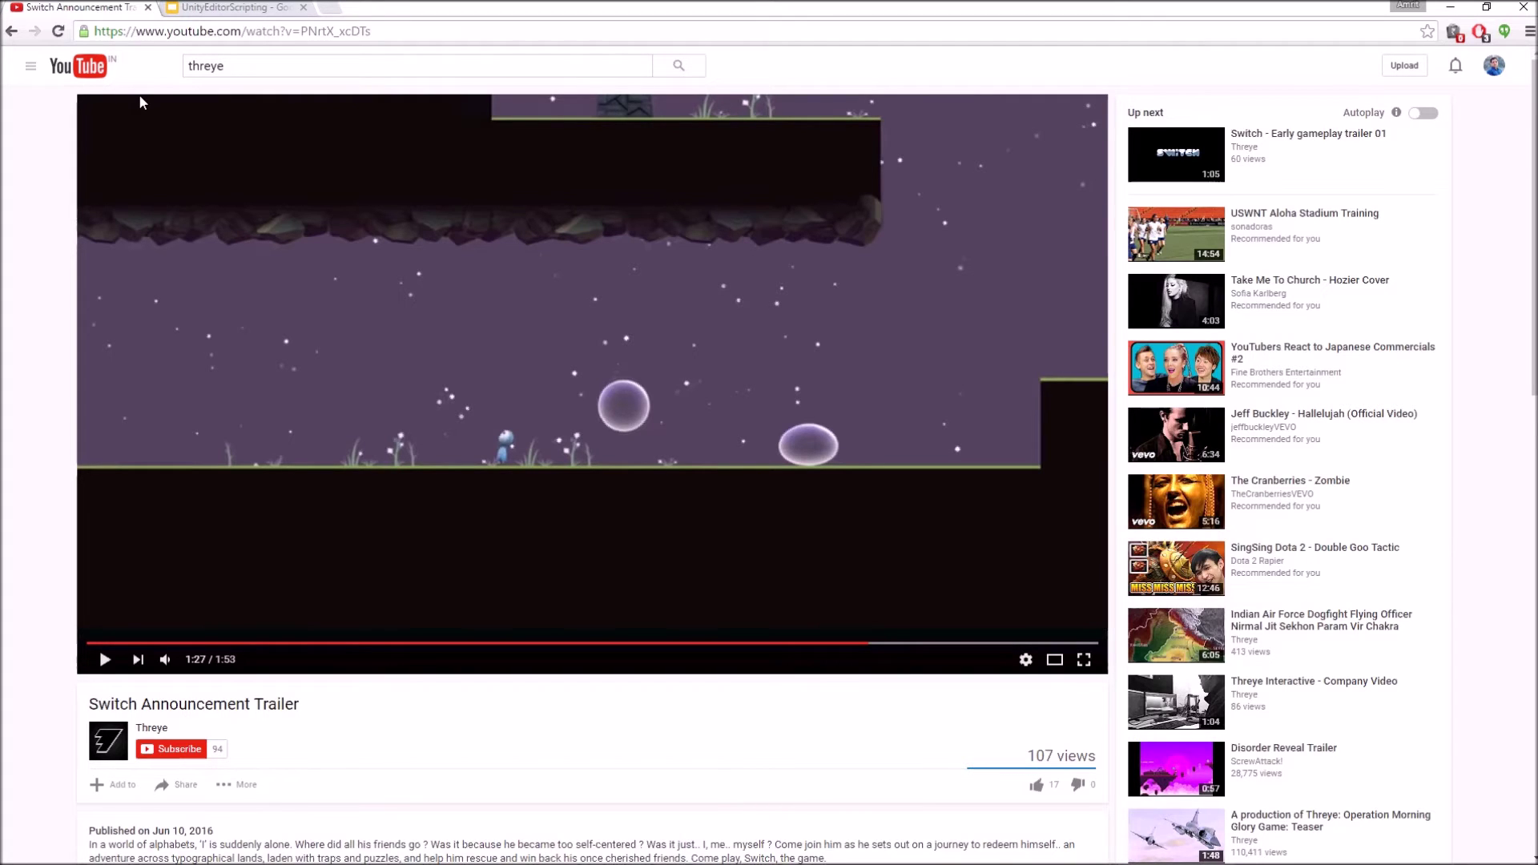
double_click(510, 193)
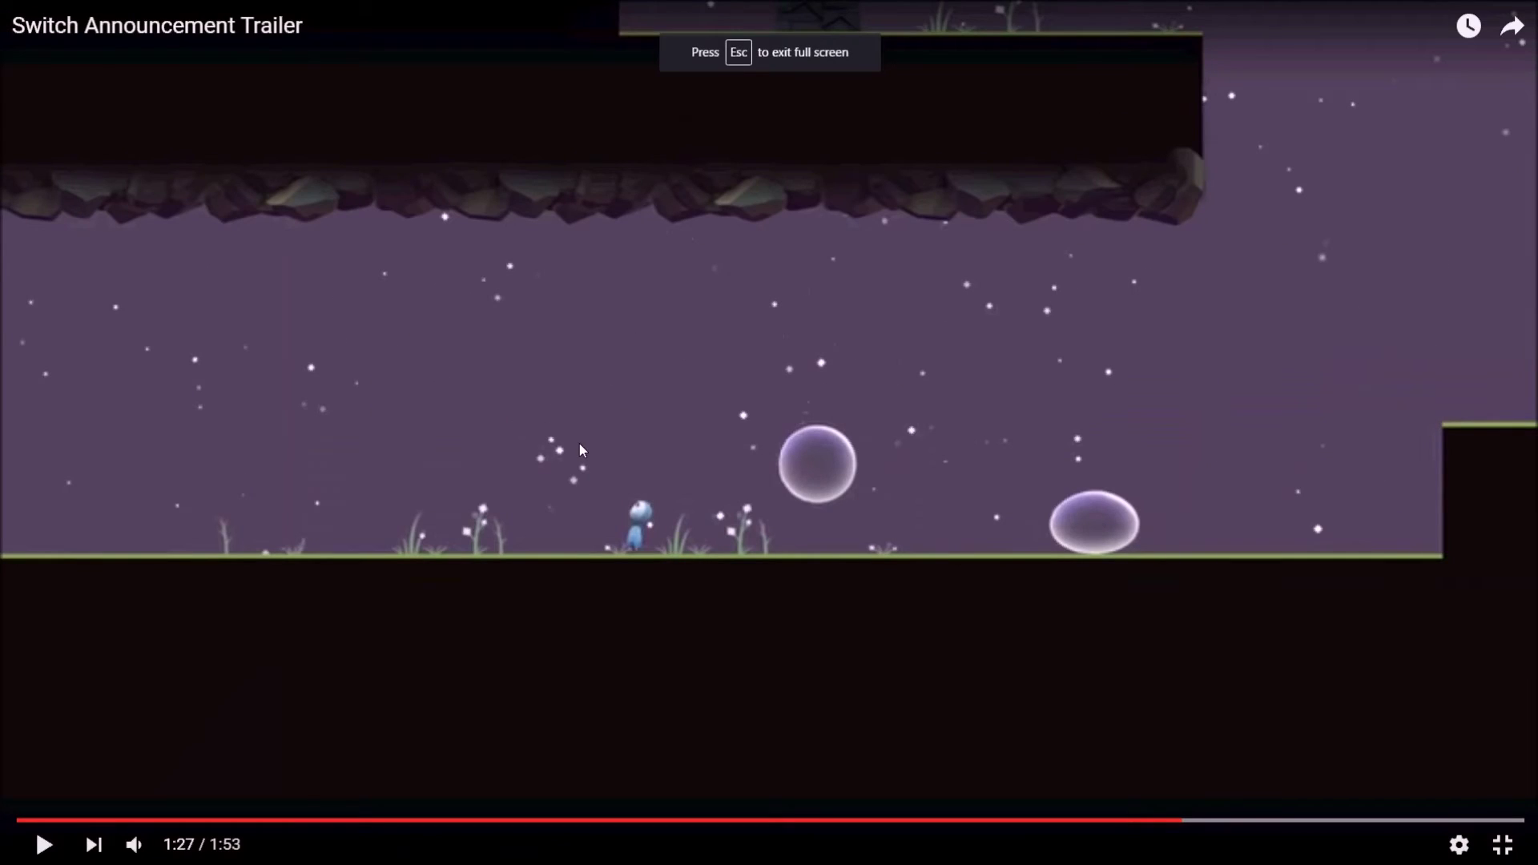
click(579, 444)
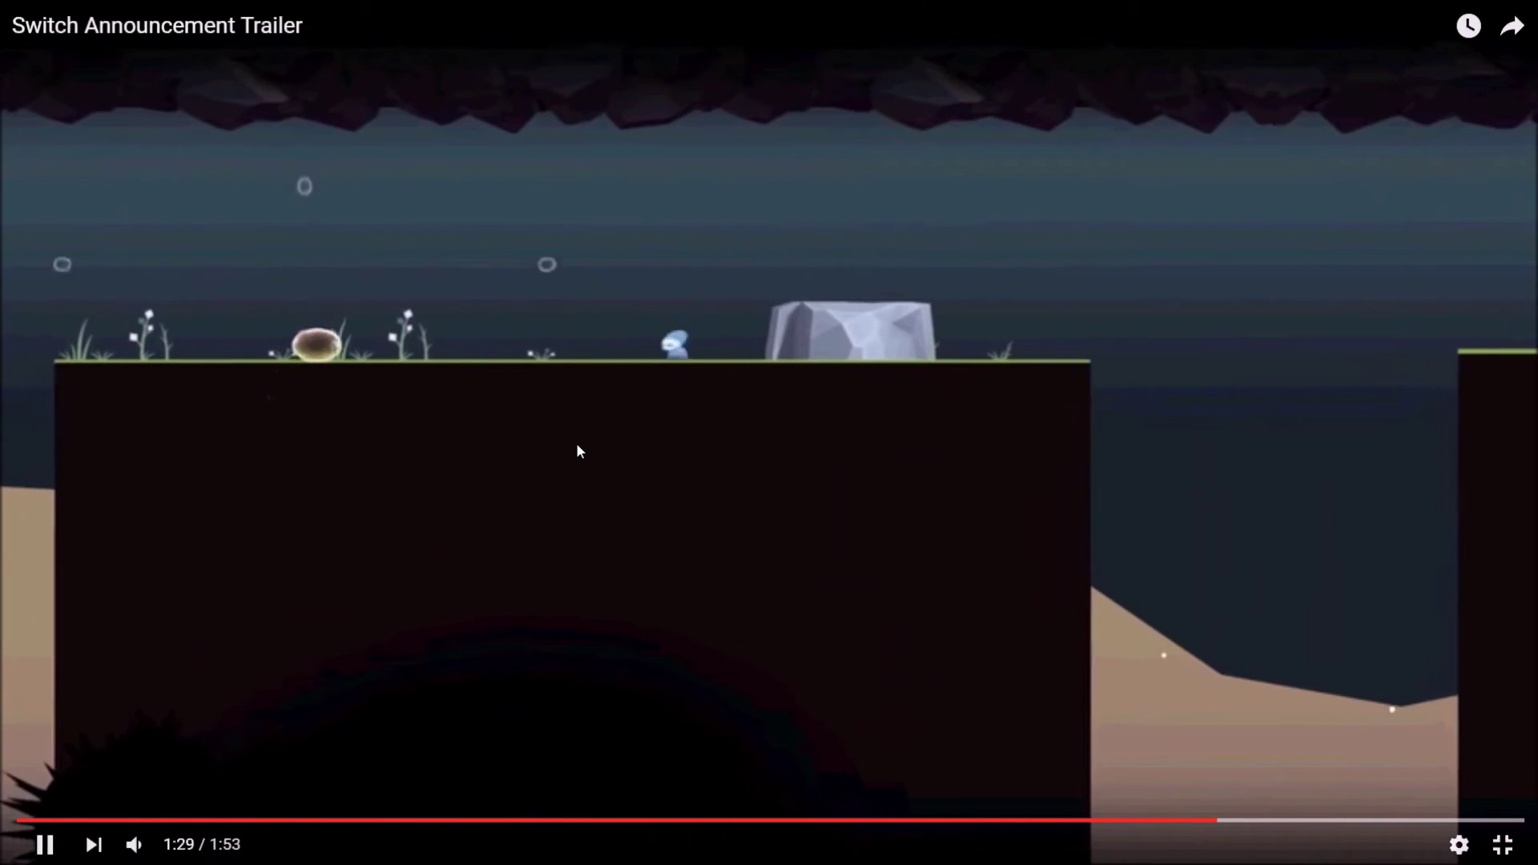
click(622, 463)
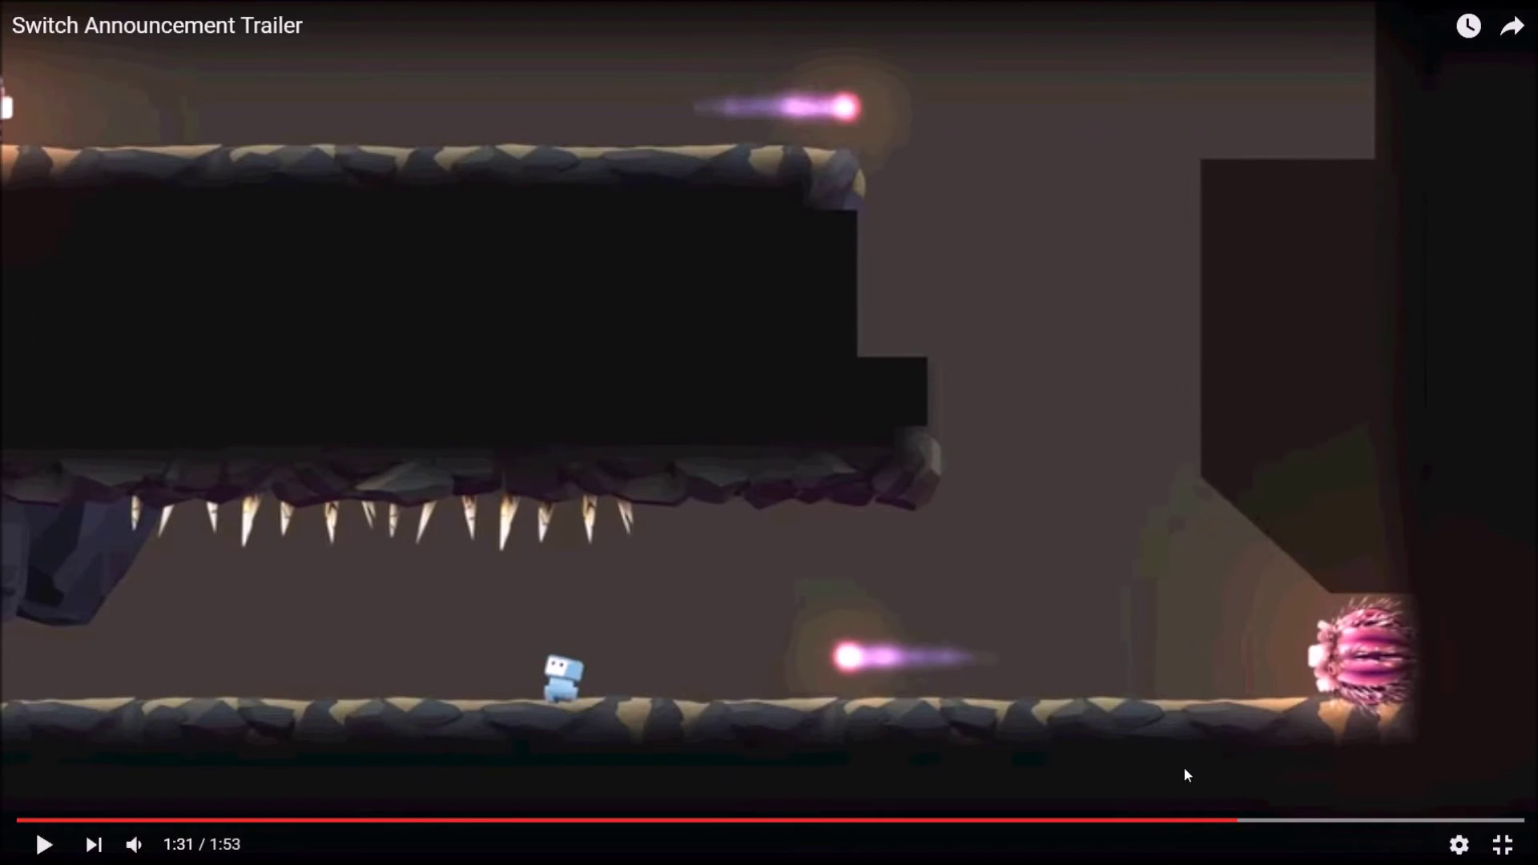
Step: Replay the trailer from 1:29, pause back at 1:29, and exit full screen
click(1206, 821)
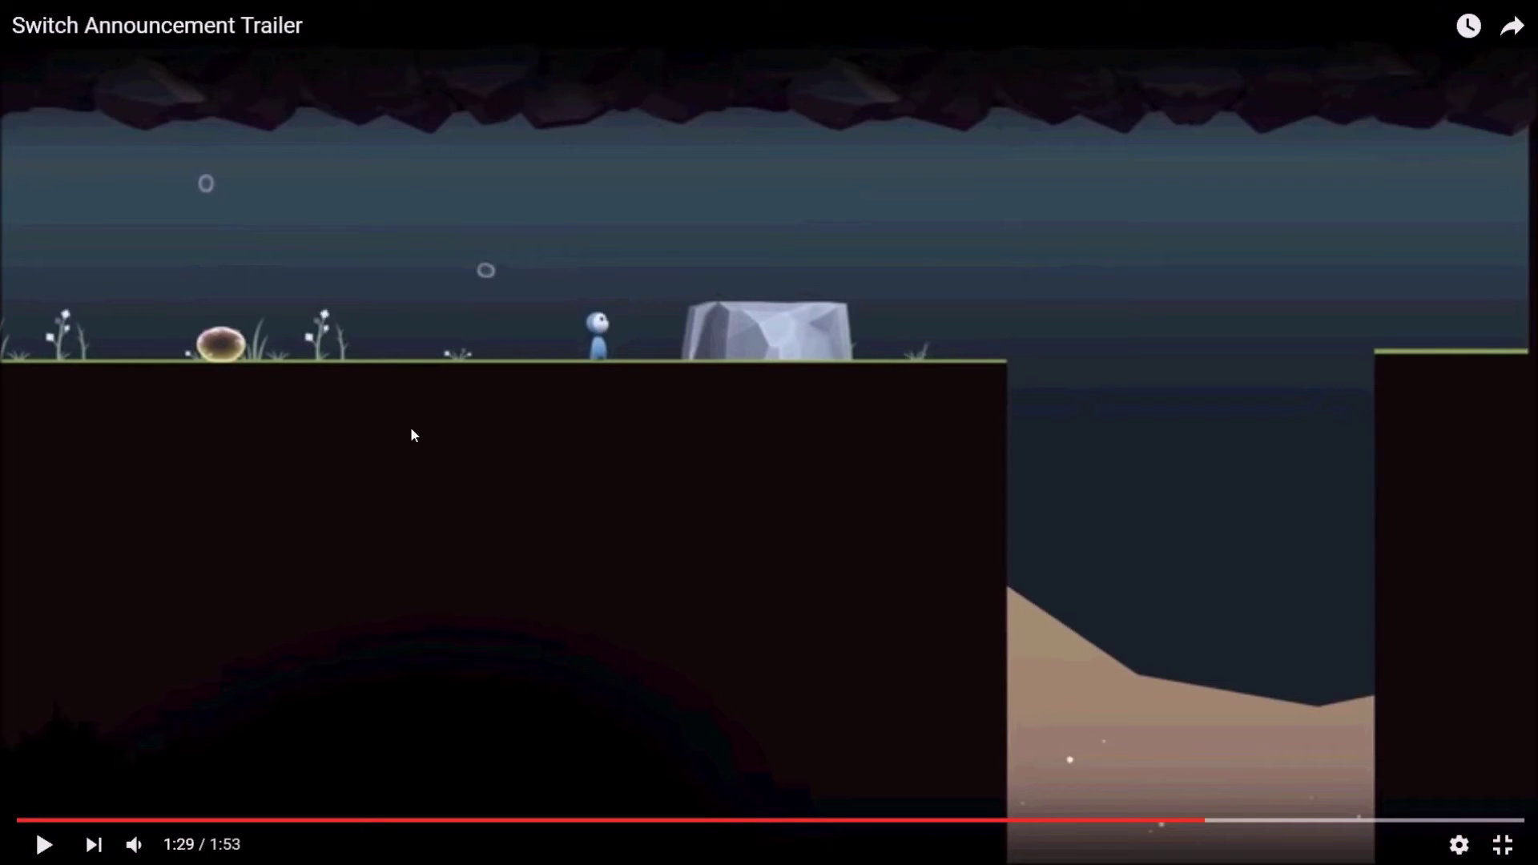
click(461, 451)
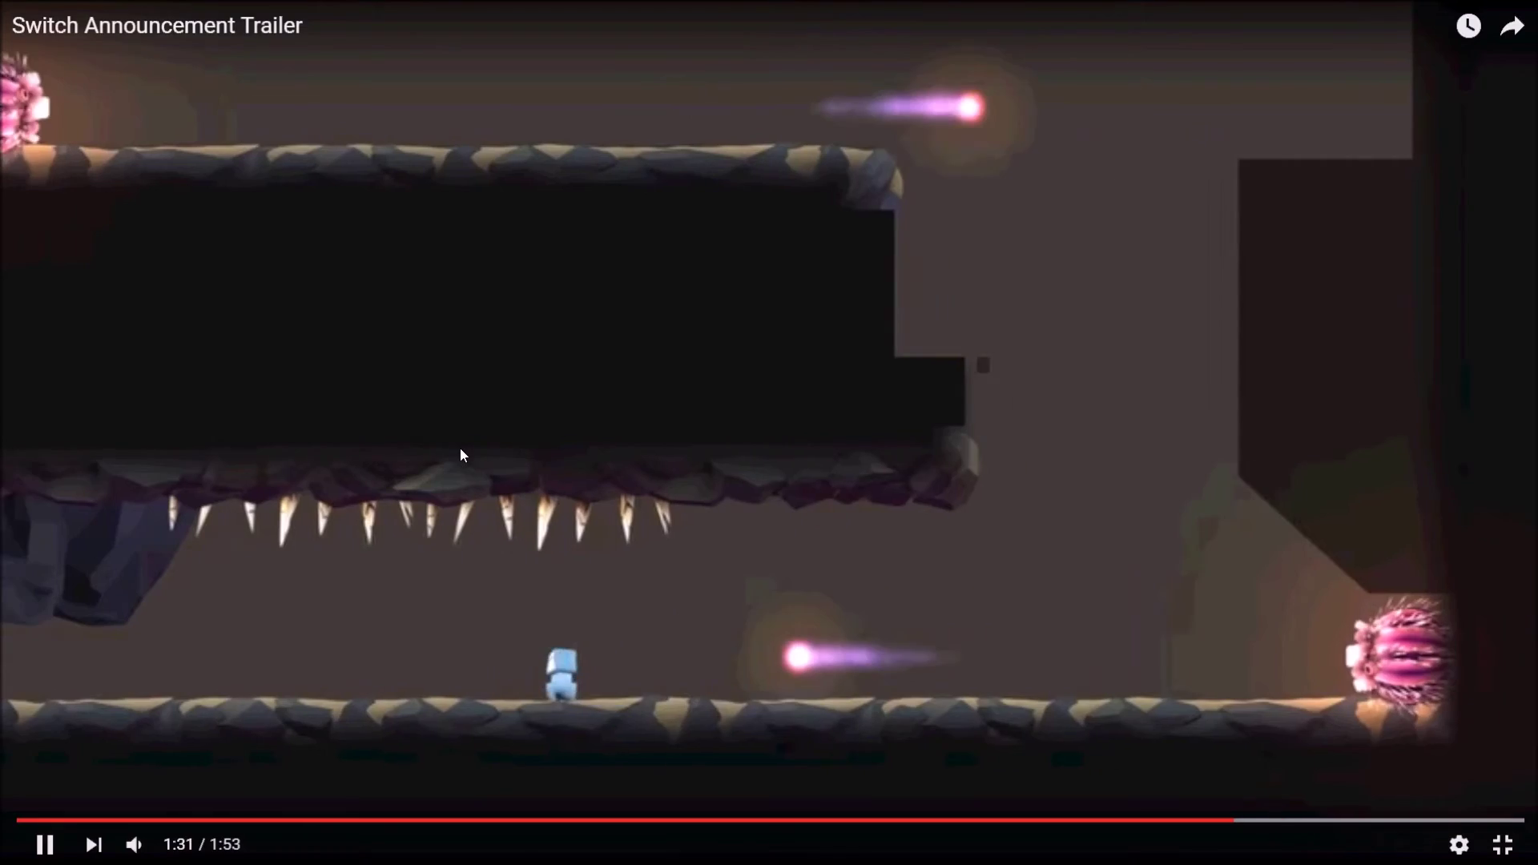
click(460, 449)
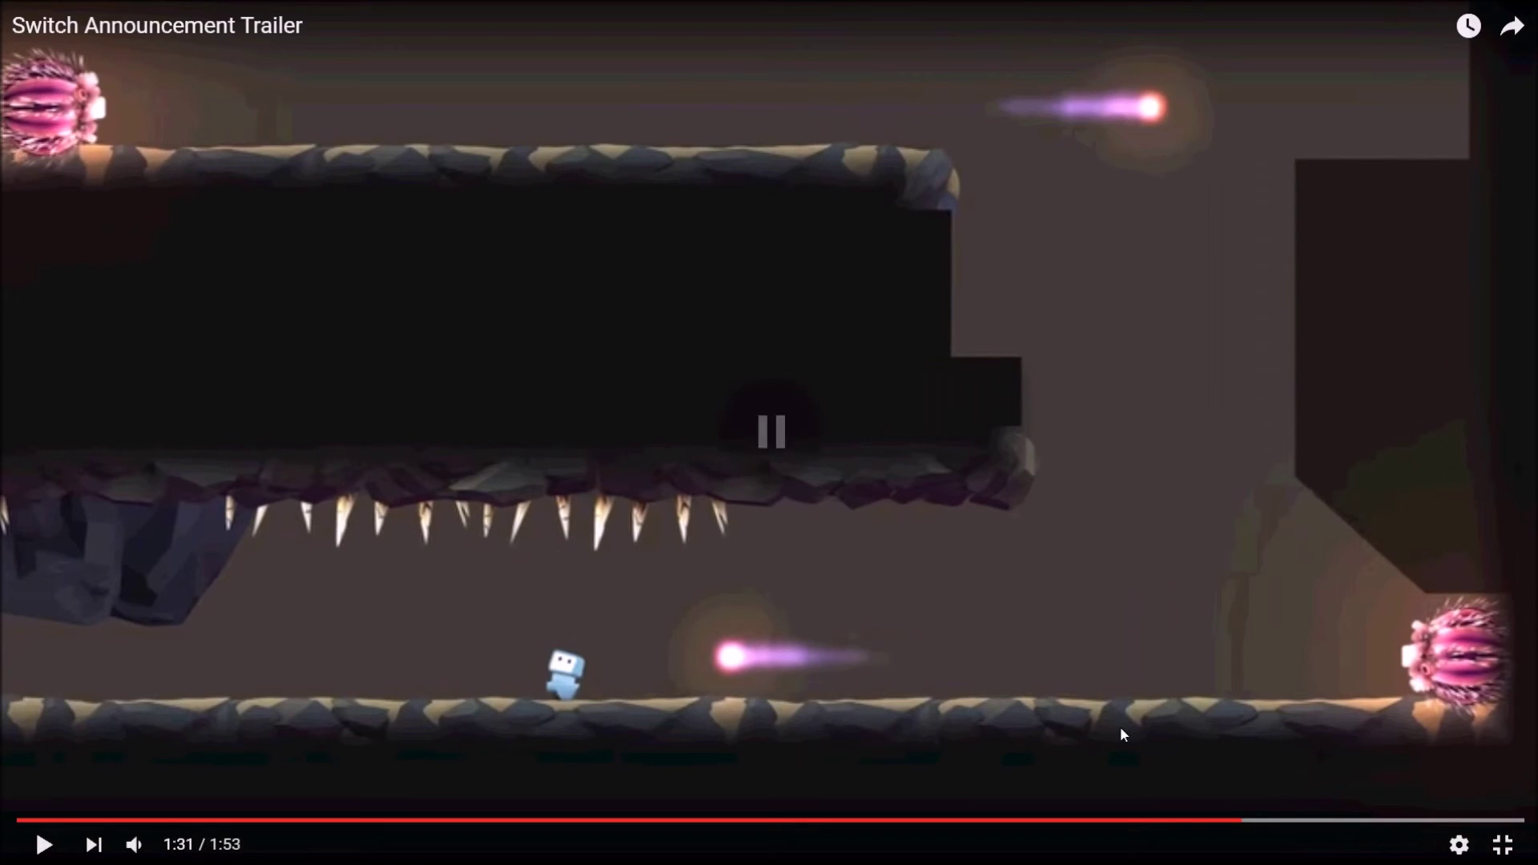
click(1212, 819)
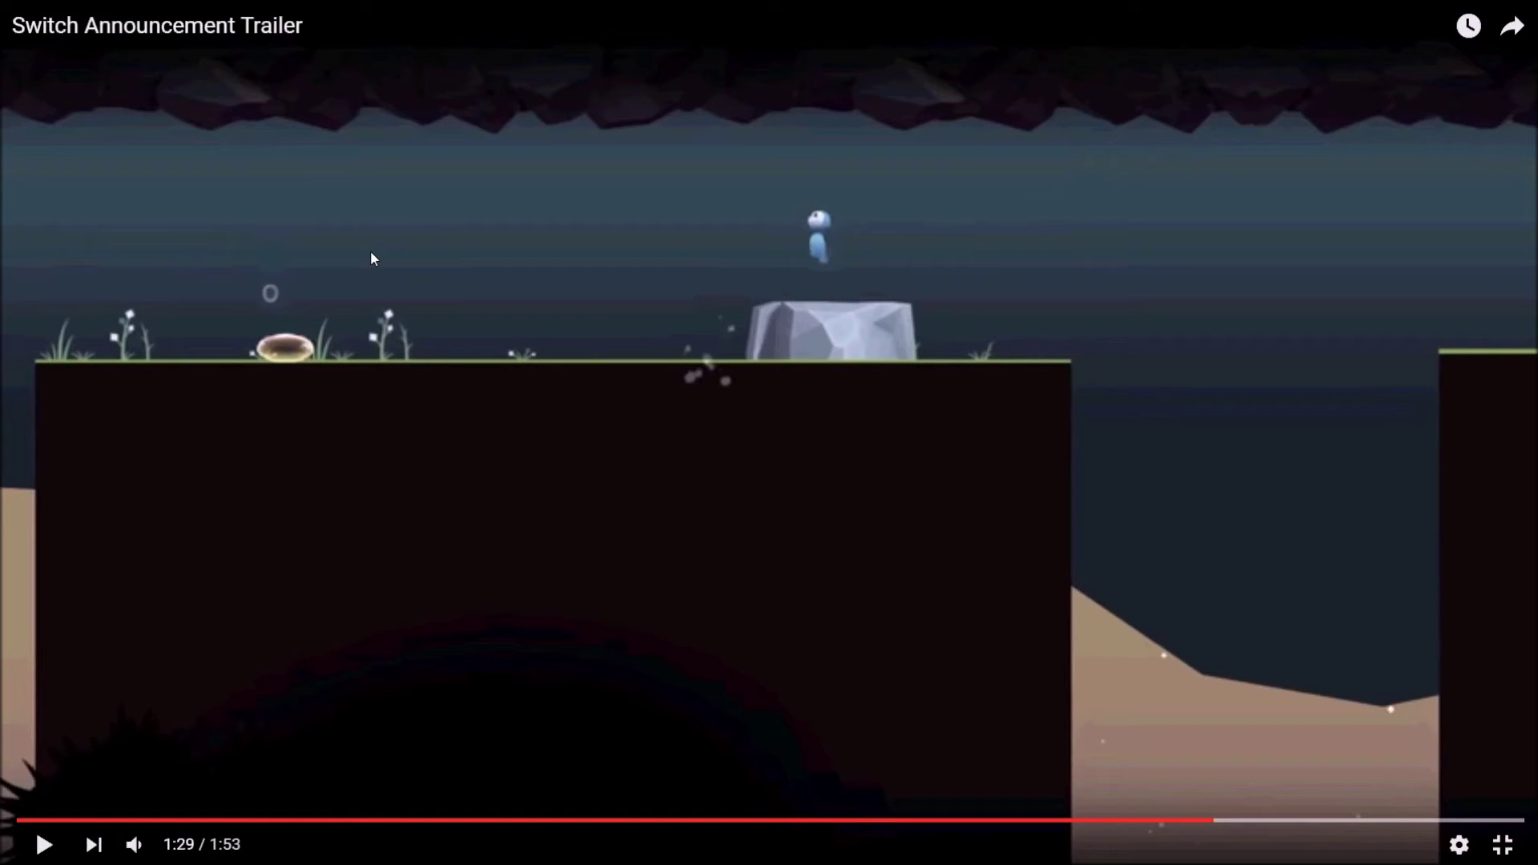
key(Escape)
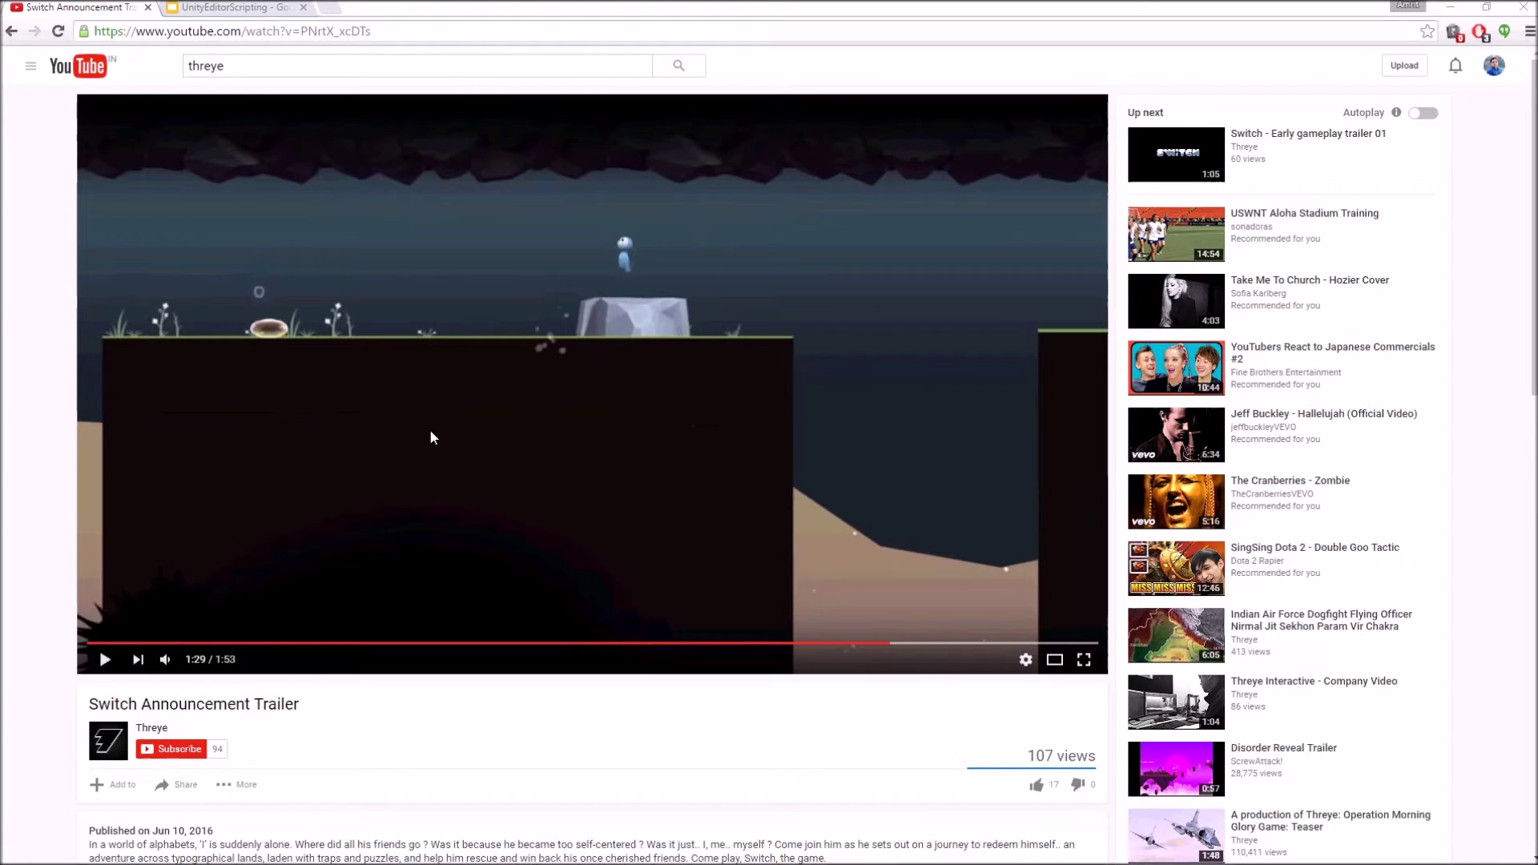
Step: Switch to Unity and select the CrawlerShooter02 enemy object
key(alt+Tab)
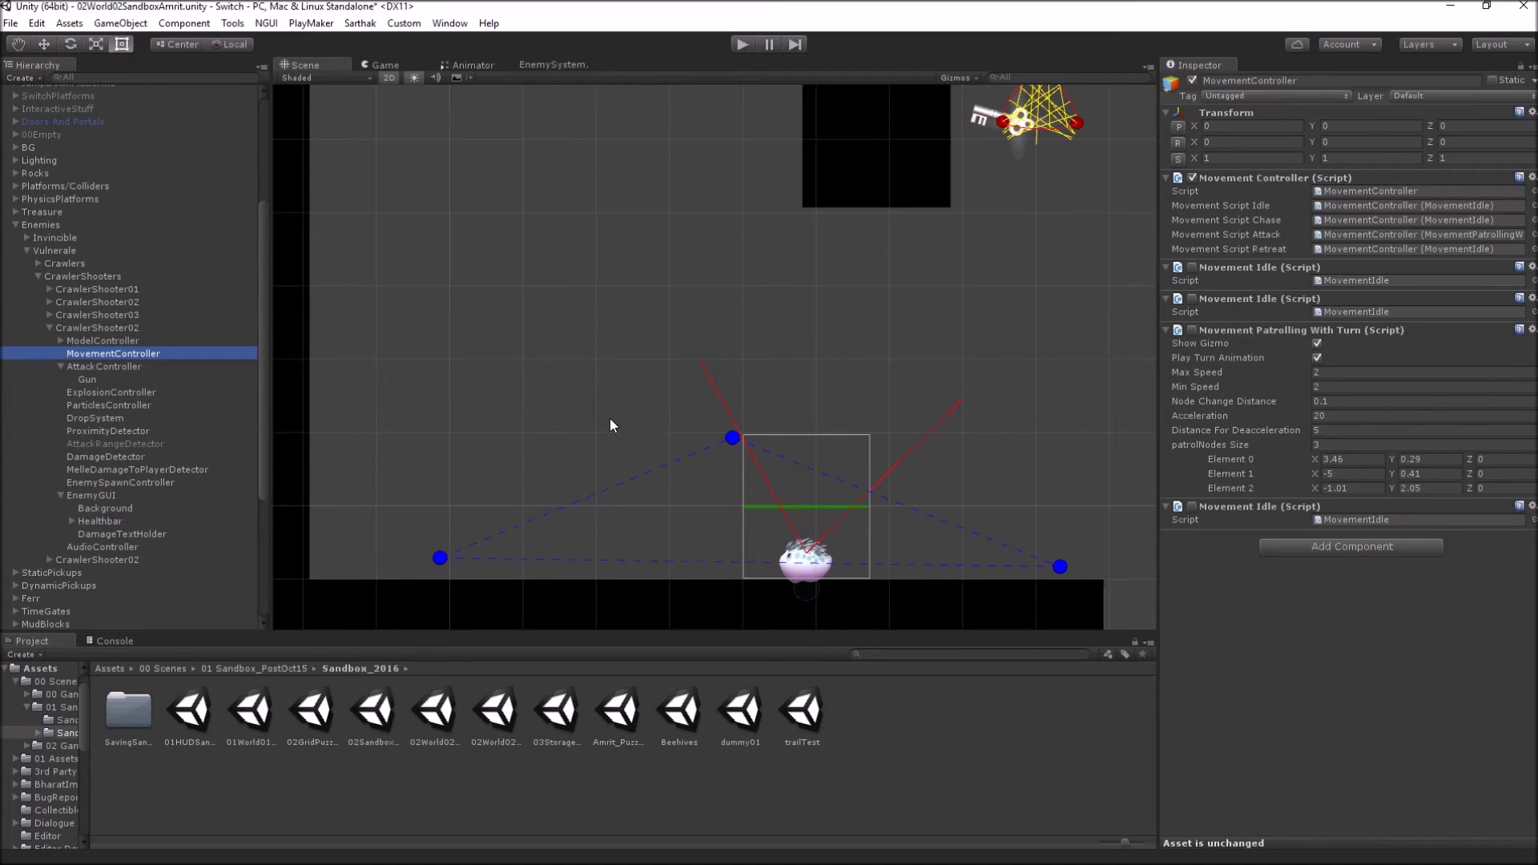
click(105, 328)
scroll(760, 532, up, 2)
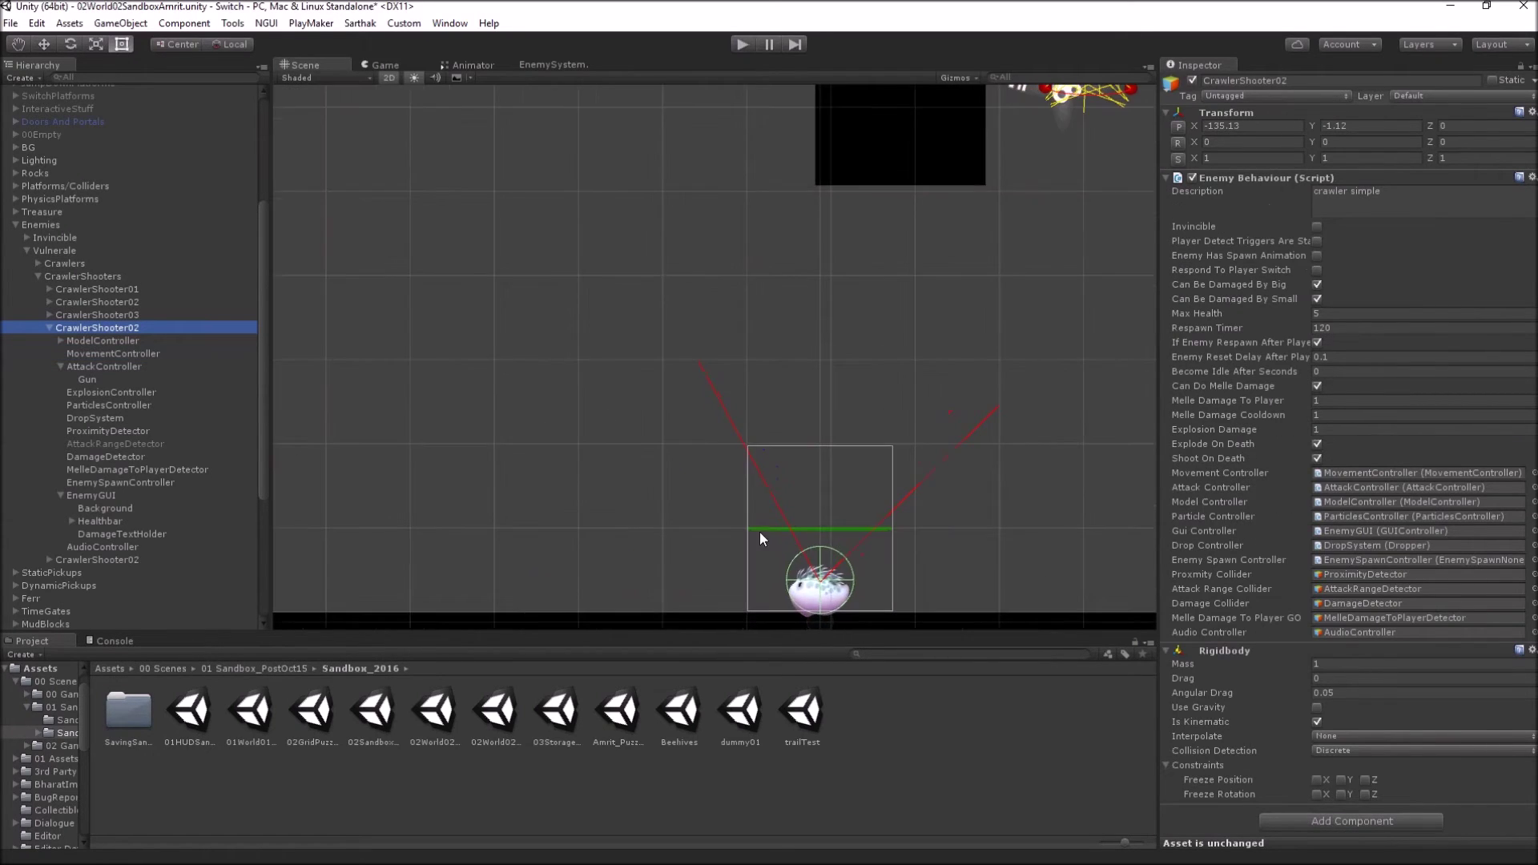
scroll(769, 531, down, 3)
Step: Frame the enemy and show the Gun's red 30, 90, 150 angle lines, then MovementController's patrol nodes
middle_drag(848, 551, 693, 508)
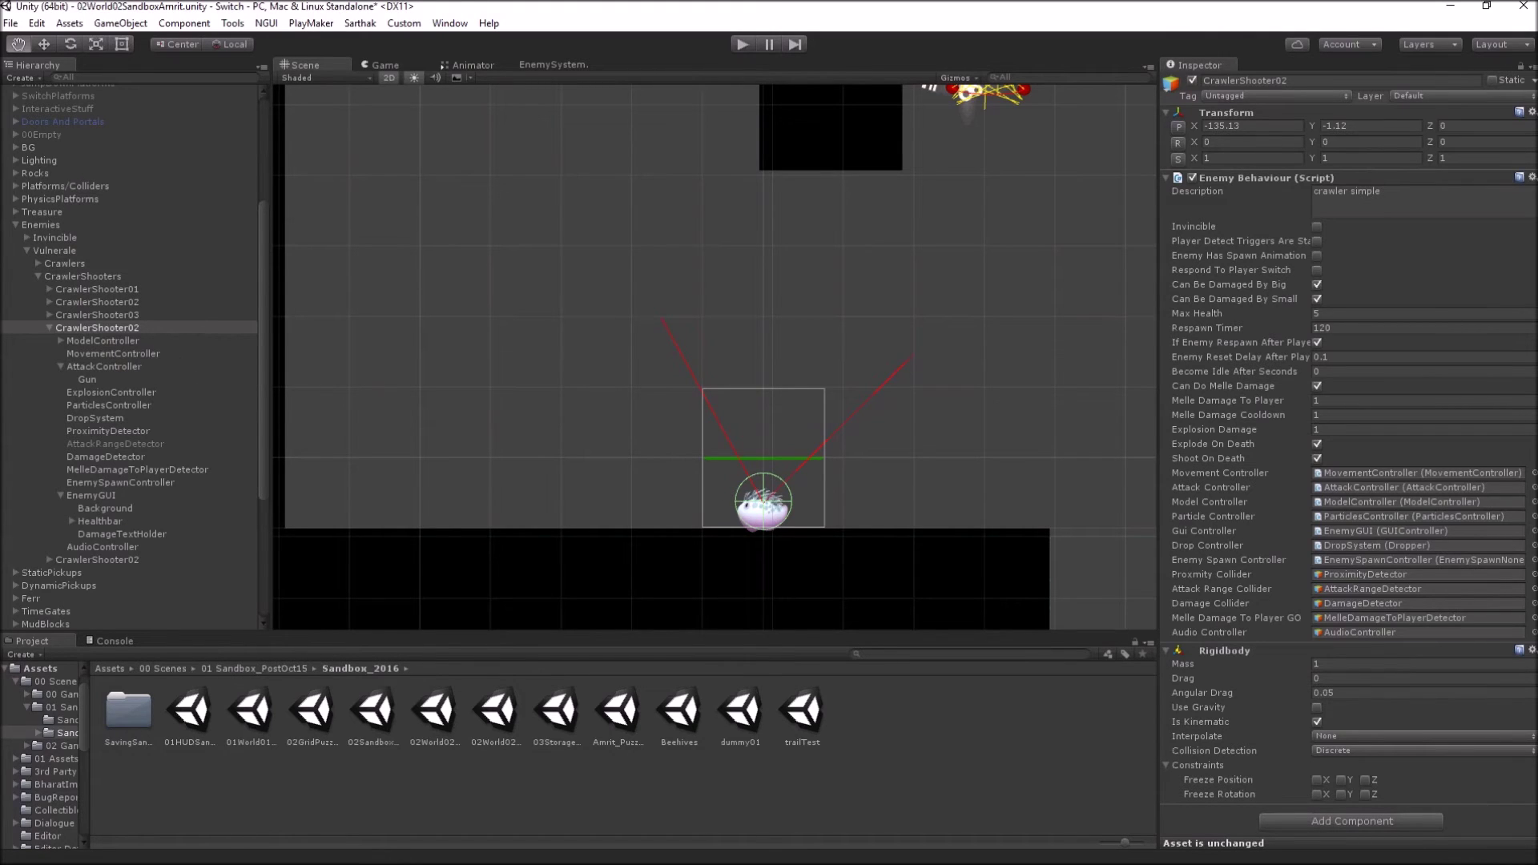
click(86, 379)
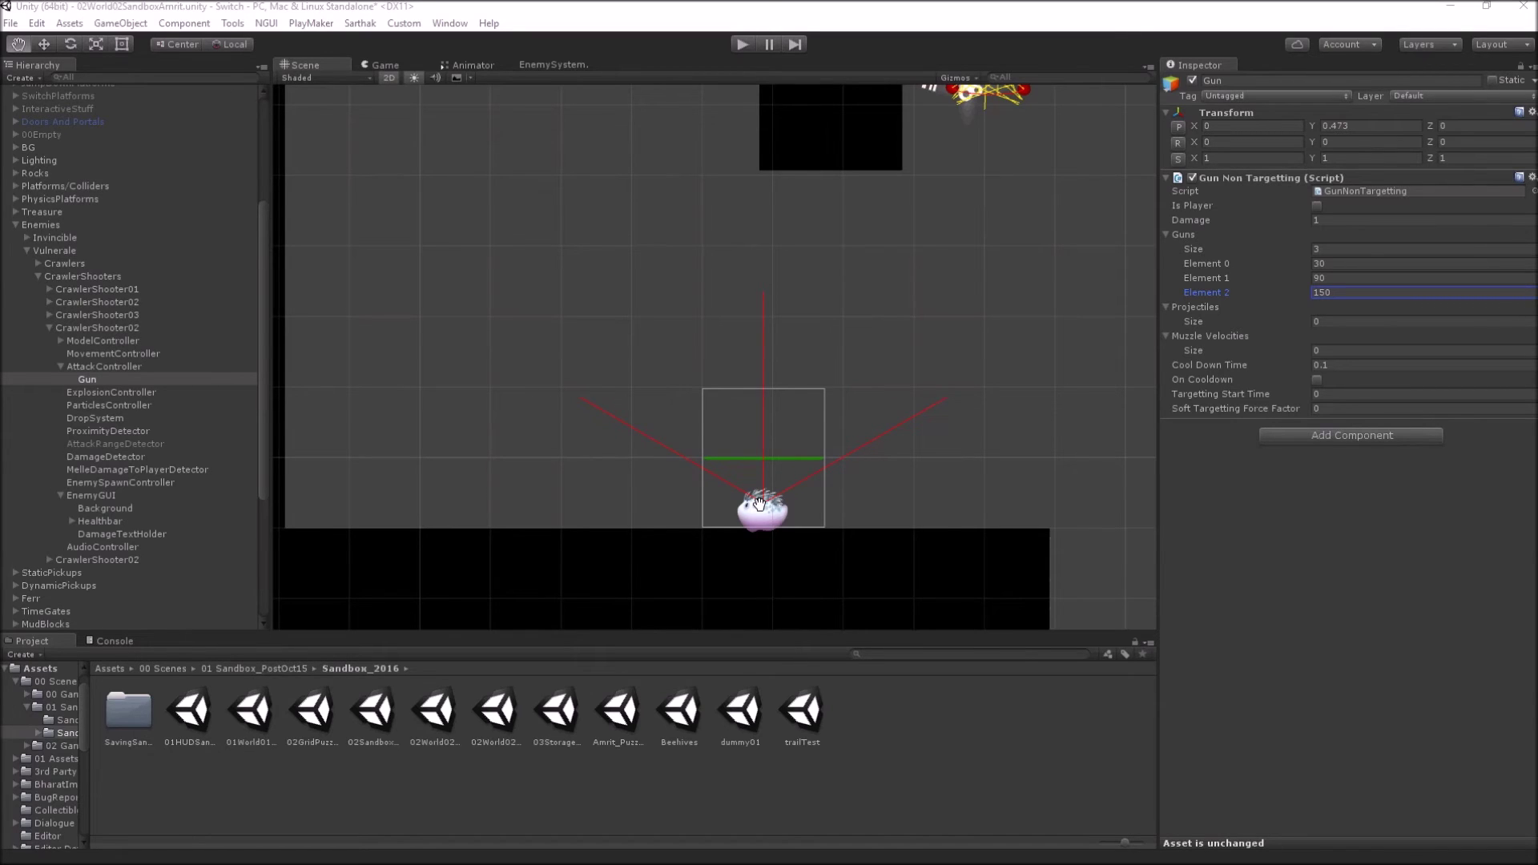
click(120, 354)
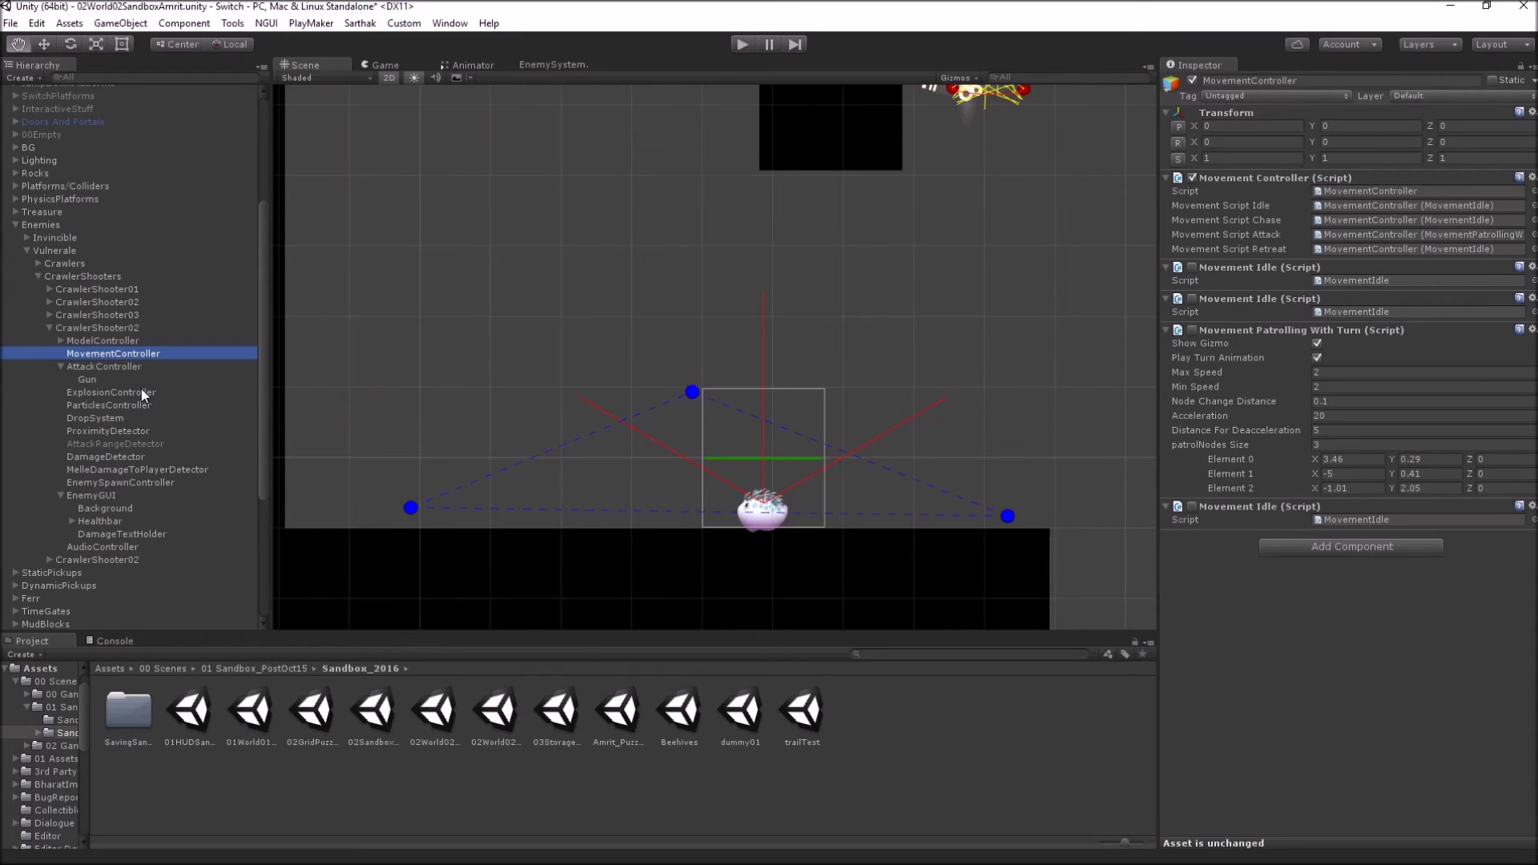
Step: Show the ExplosionController and drag its radius gizmo until Explosion Radius reads about 3.23
click(141, 392)
scroll(769, 453, down, 3)
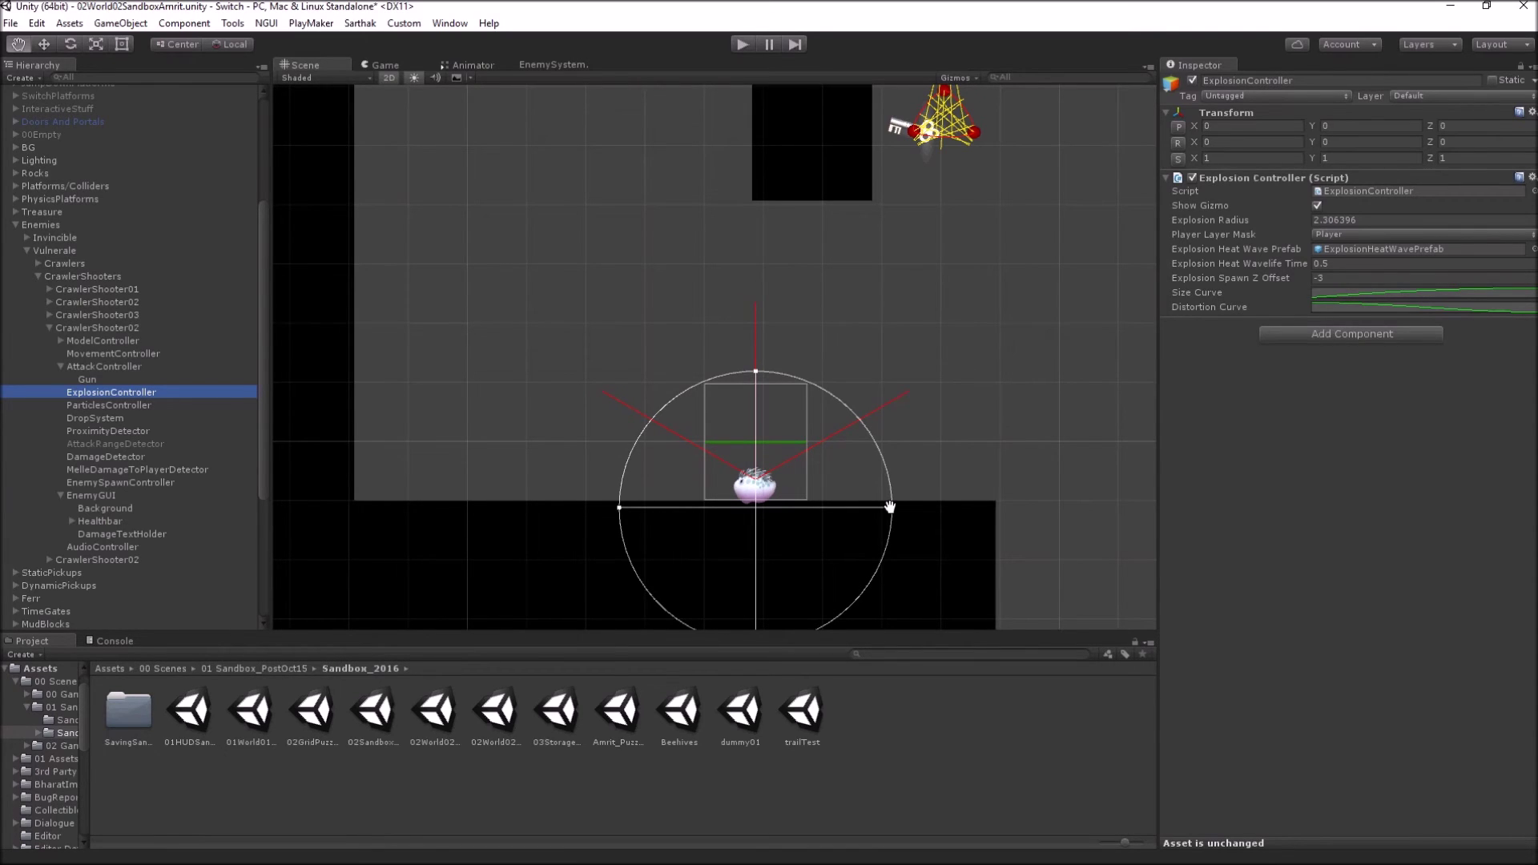
mouse_move(893, 508)
mouse_down()
mouse_move(981, 508)
mouse_move(853, 522)
mouse_move(945, 513)
mouse_move(876, 534)
mouse_up()
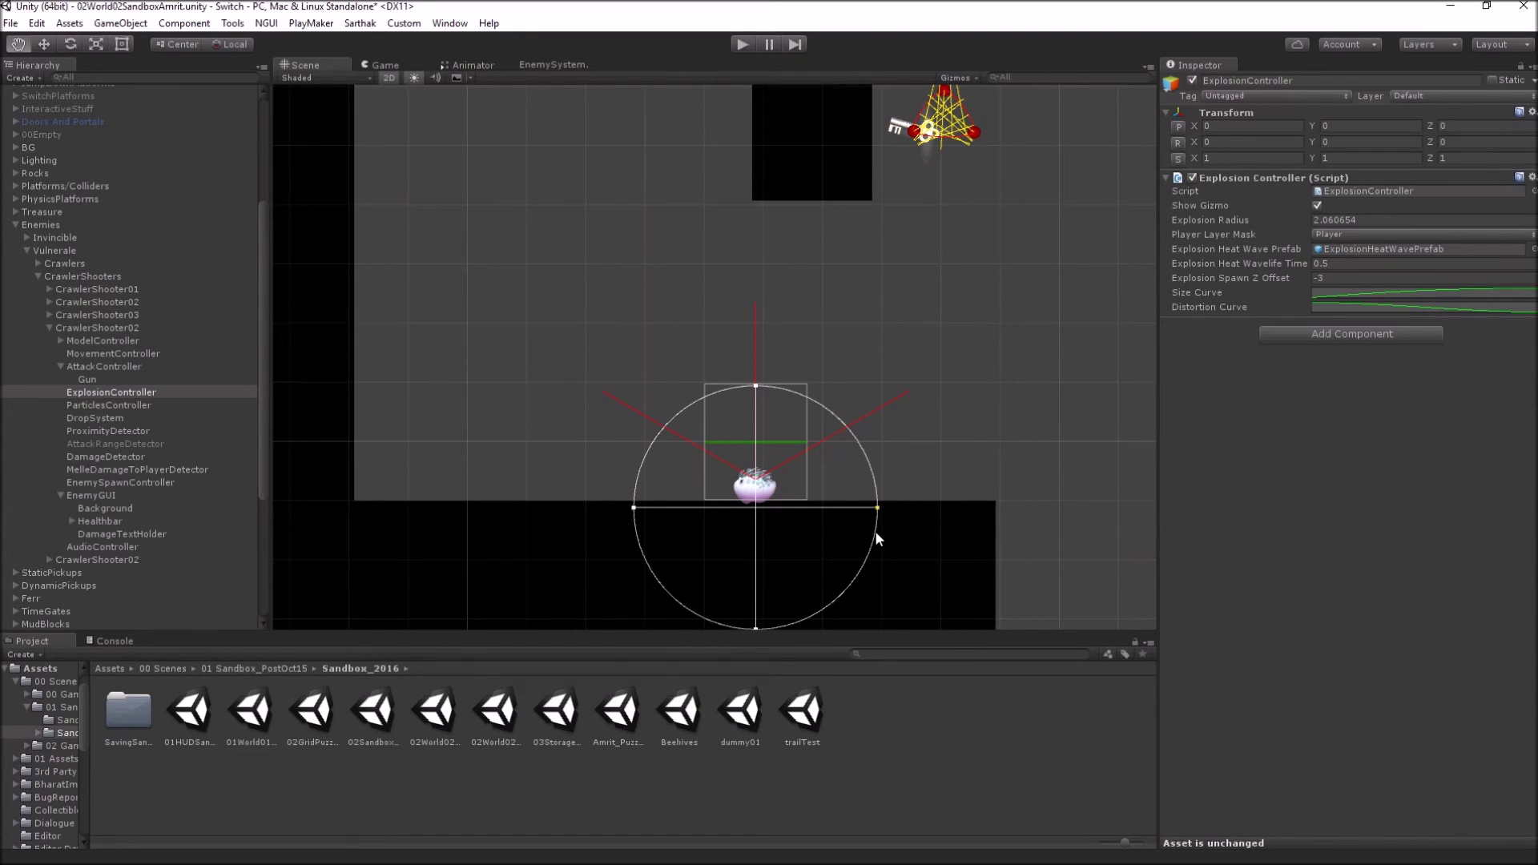
drag(876, 534, 947, 507)
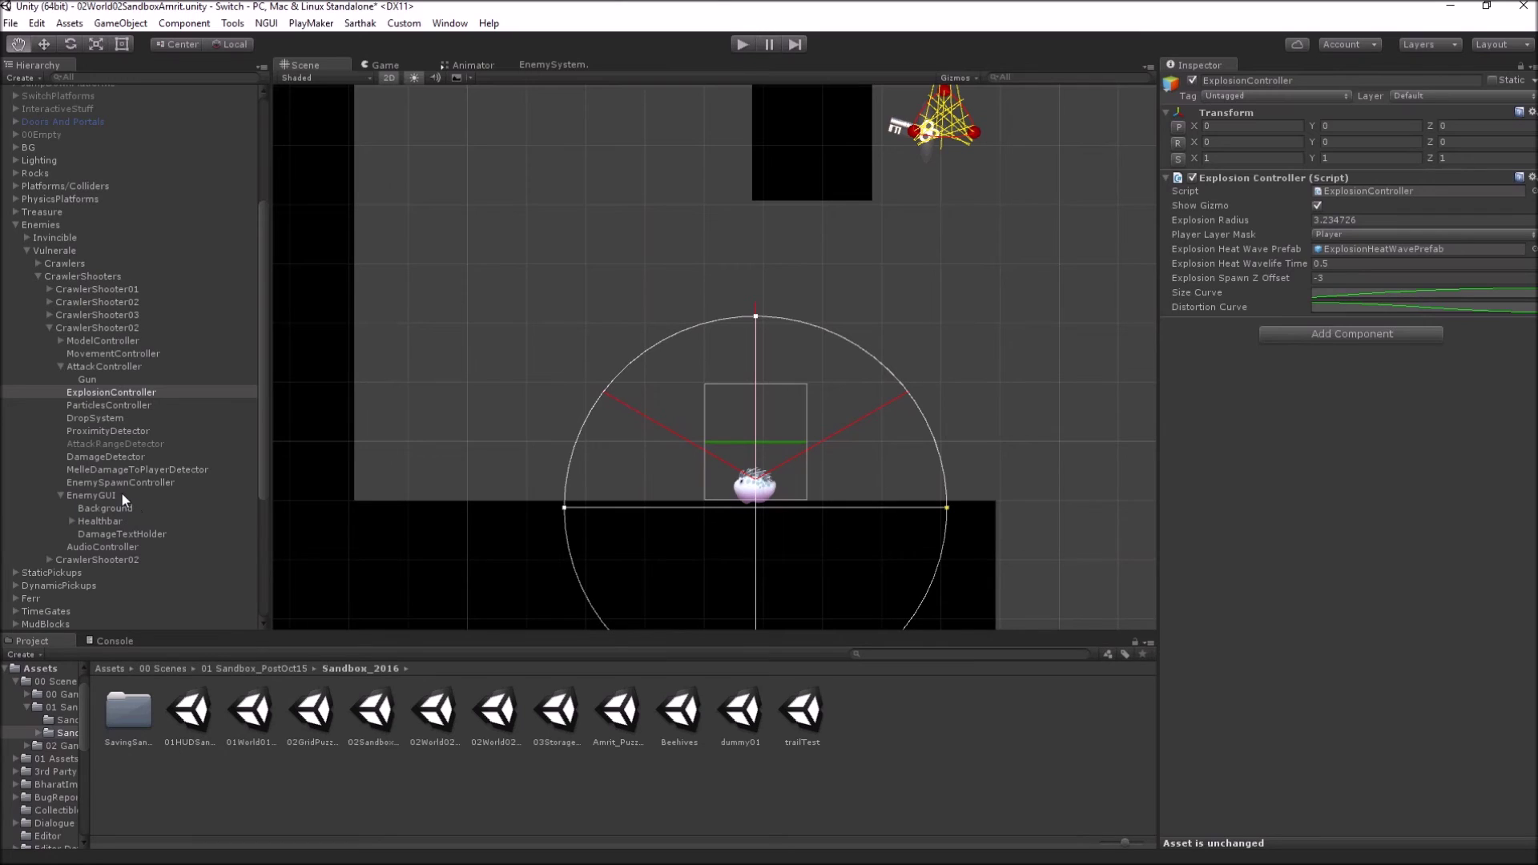
Step: Set the AudioController's Sound To Idle State to [Type In], adding a type-in row
click(104, 547)
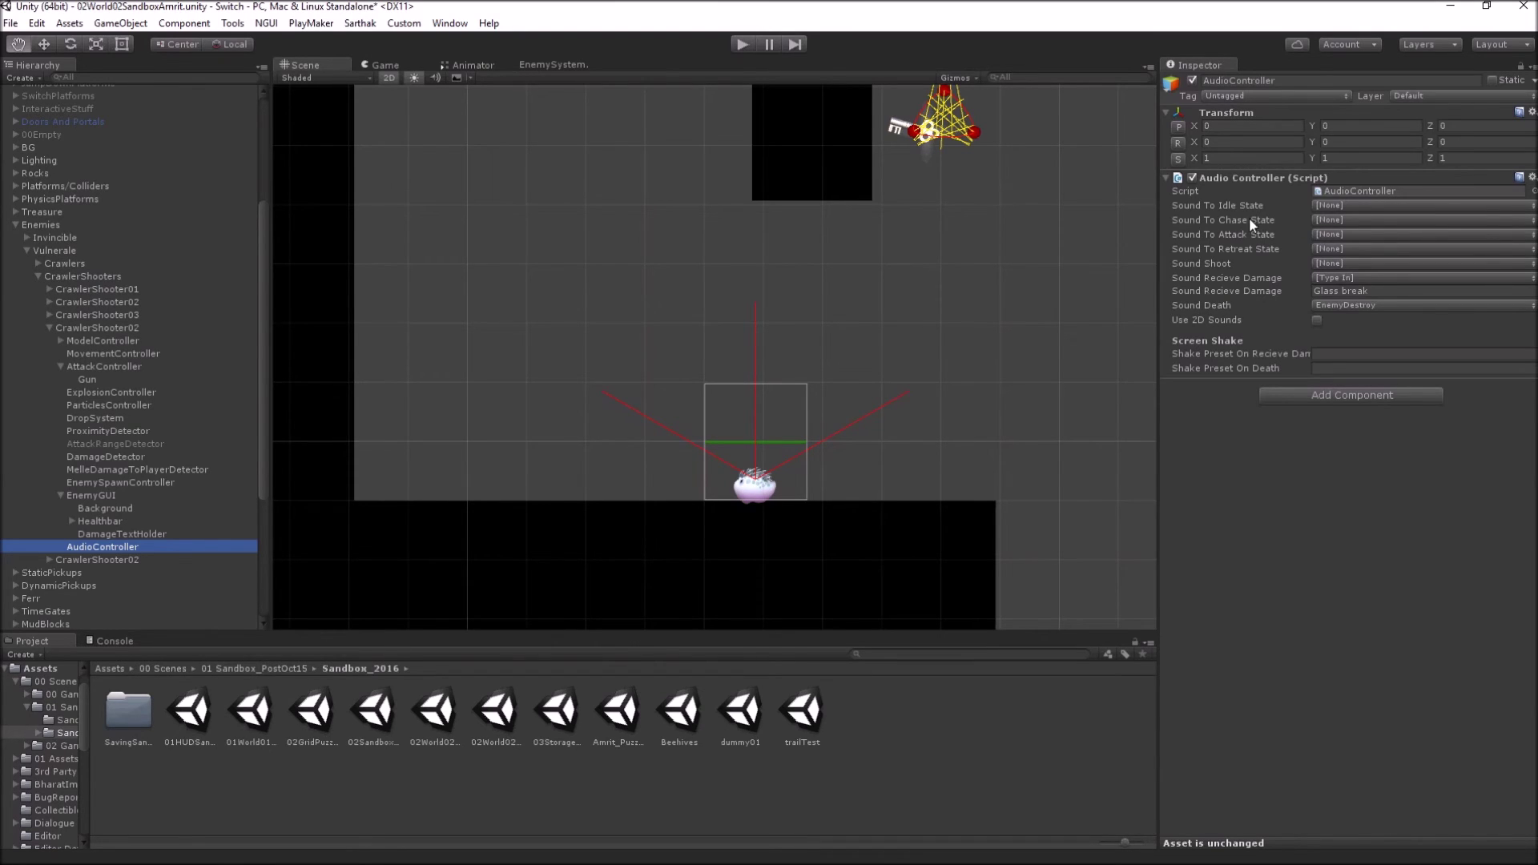
click(1358, 205)
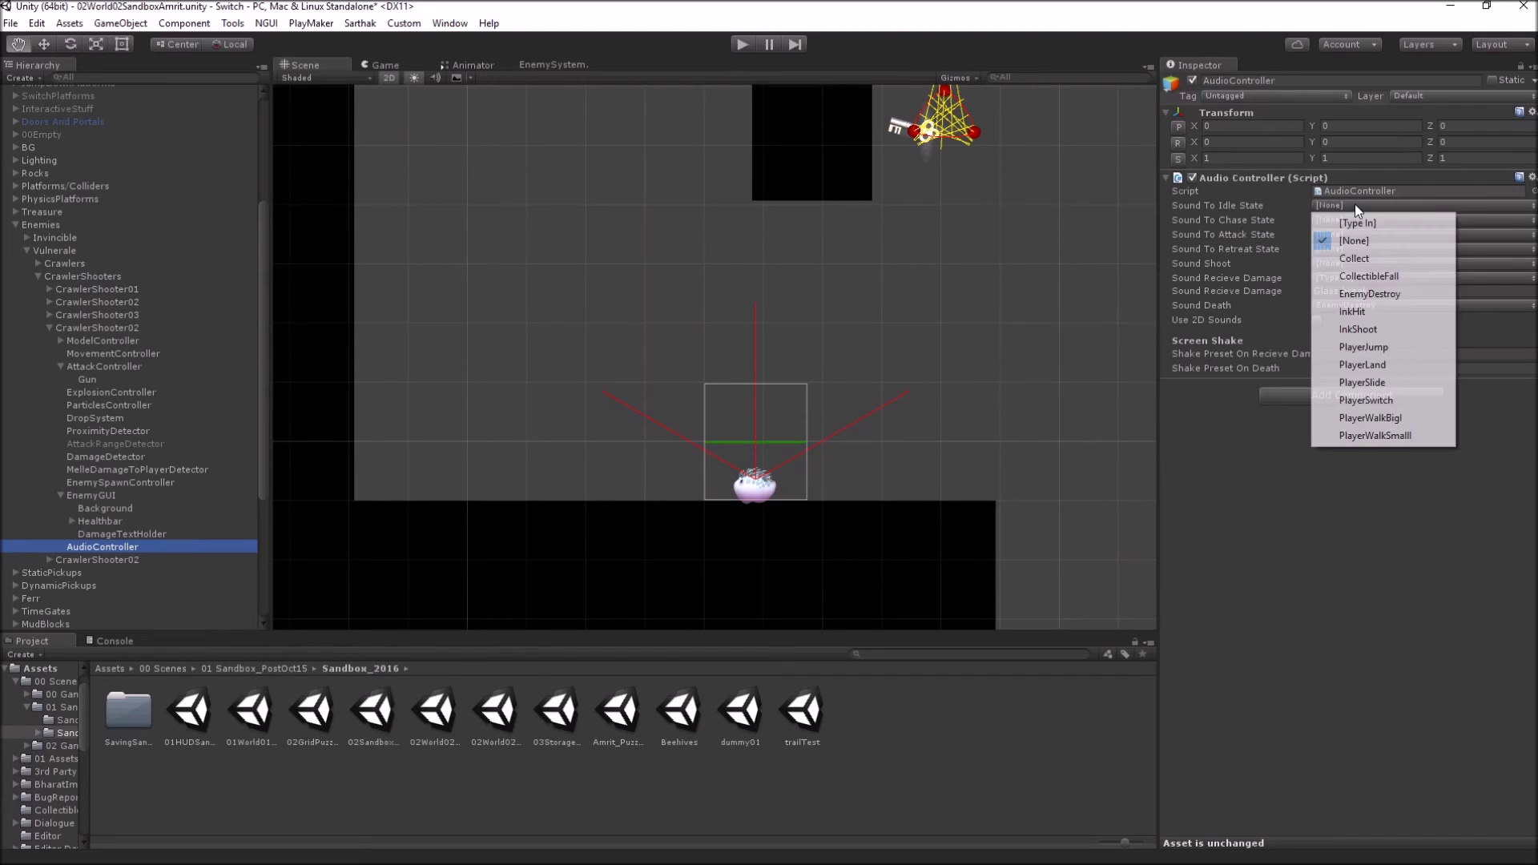
click(1236, 204)
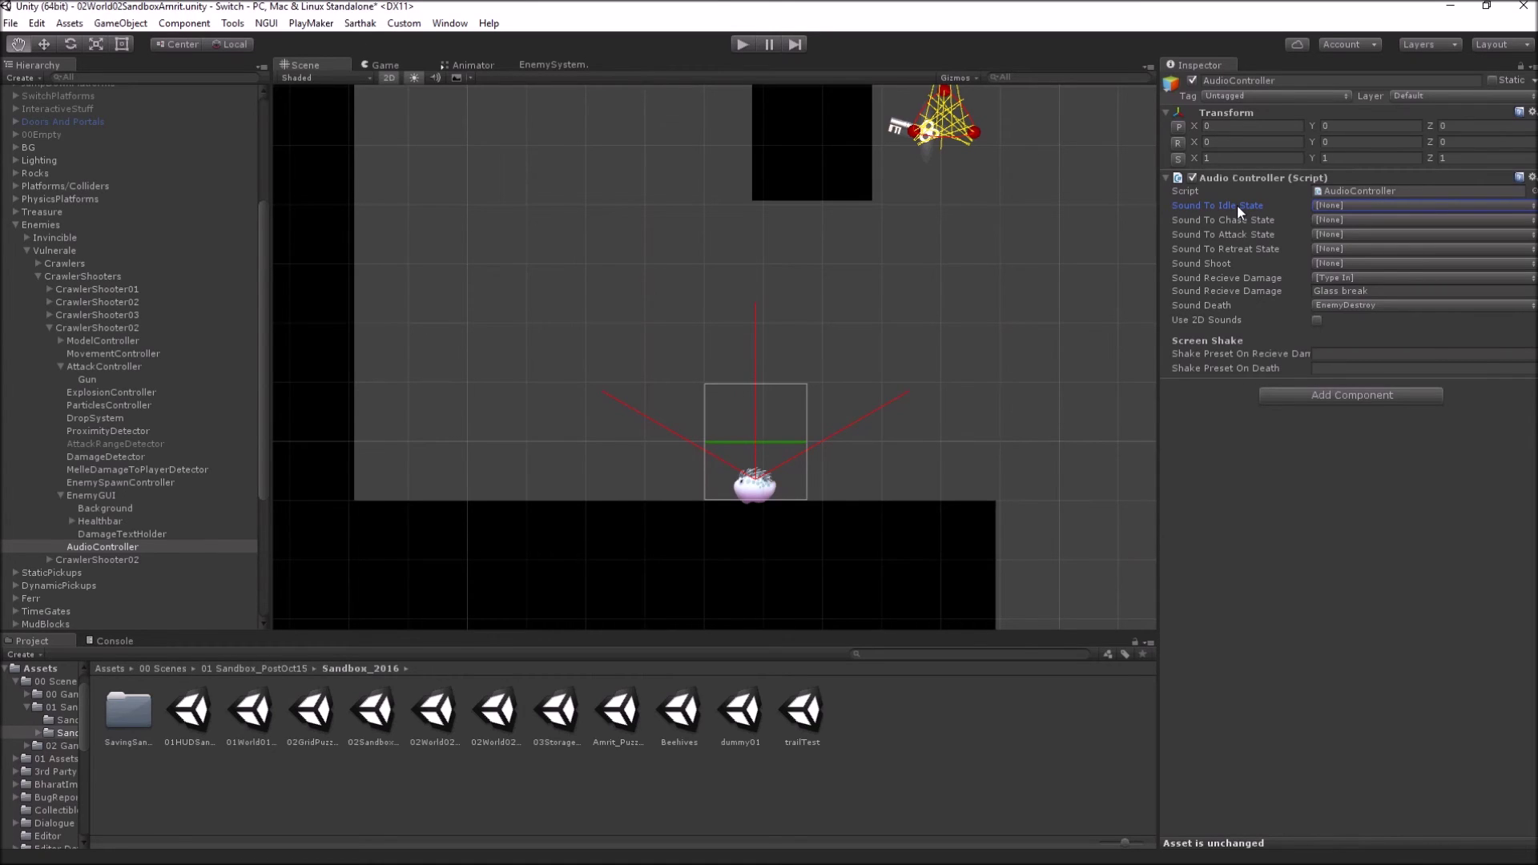
click(1334, 205)
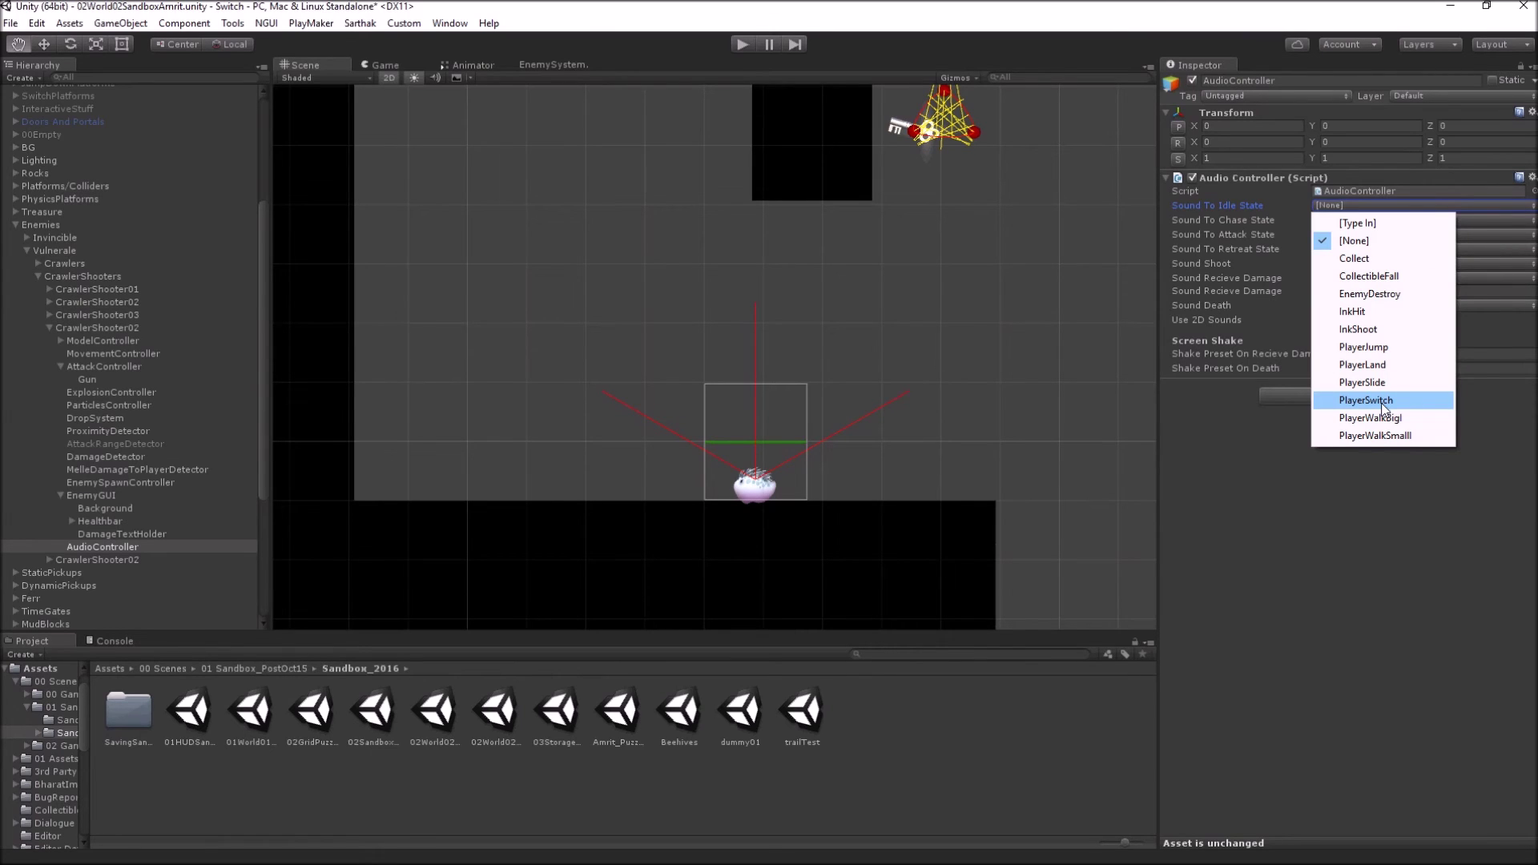
click(1372, 225)
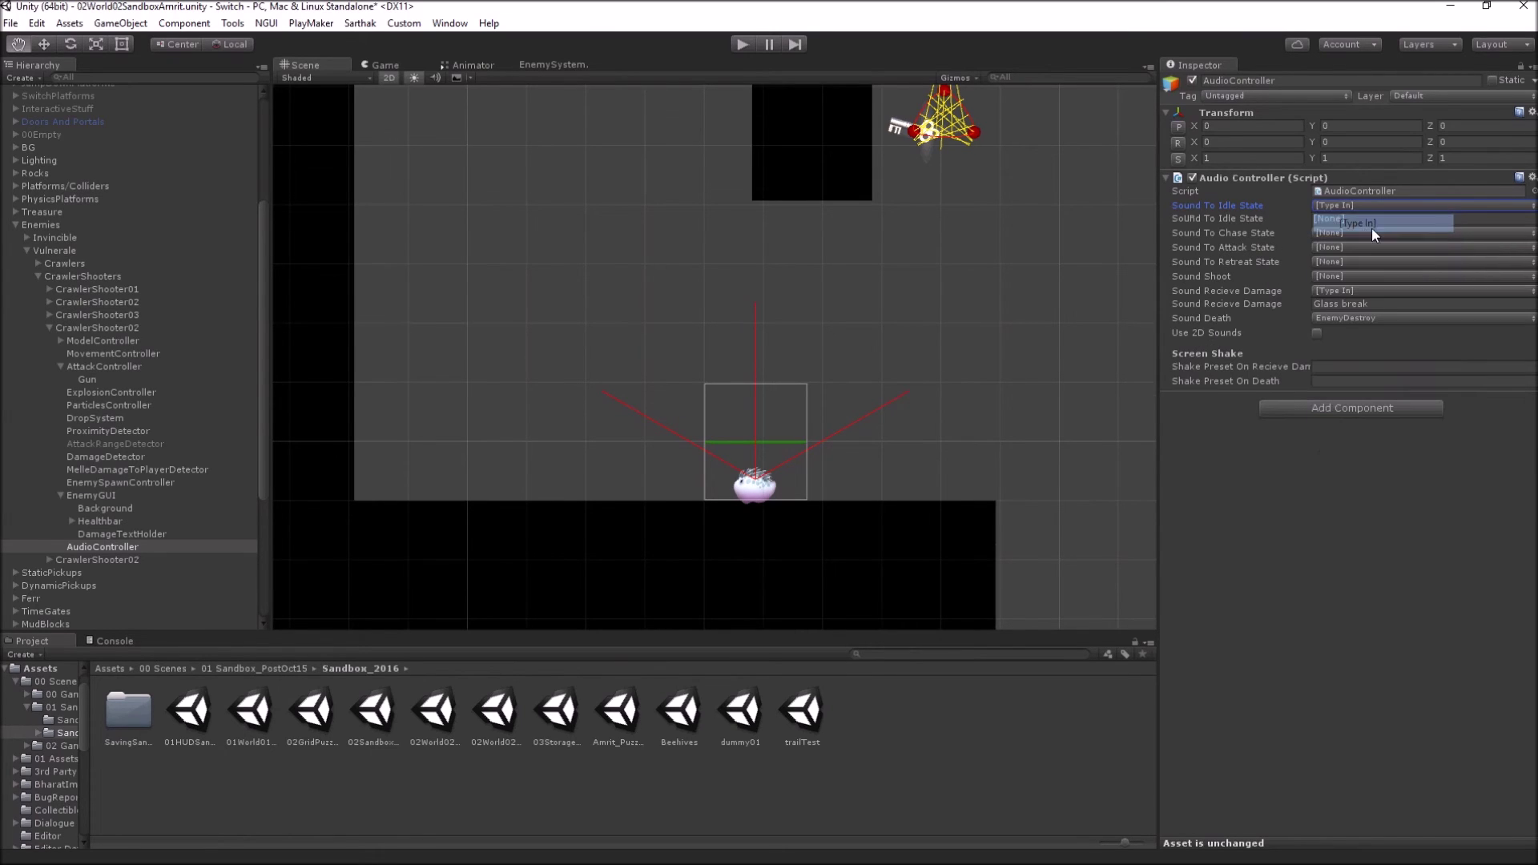
click(1359, 206)
click(1364, 521)
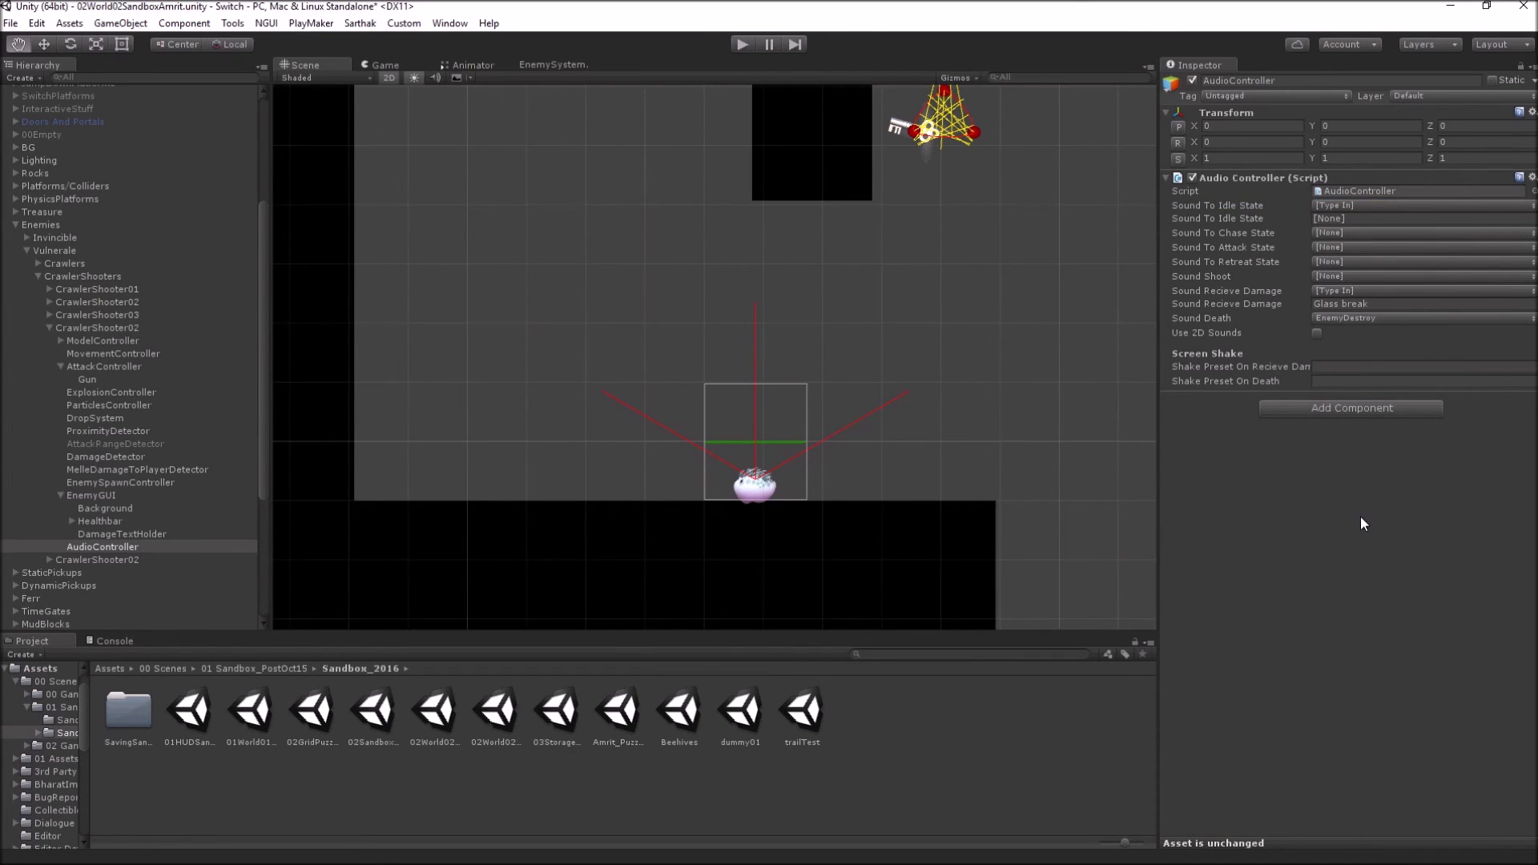
click(1353, 206)
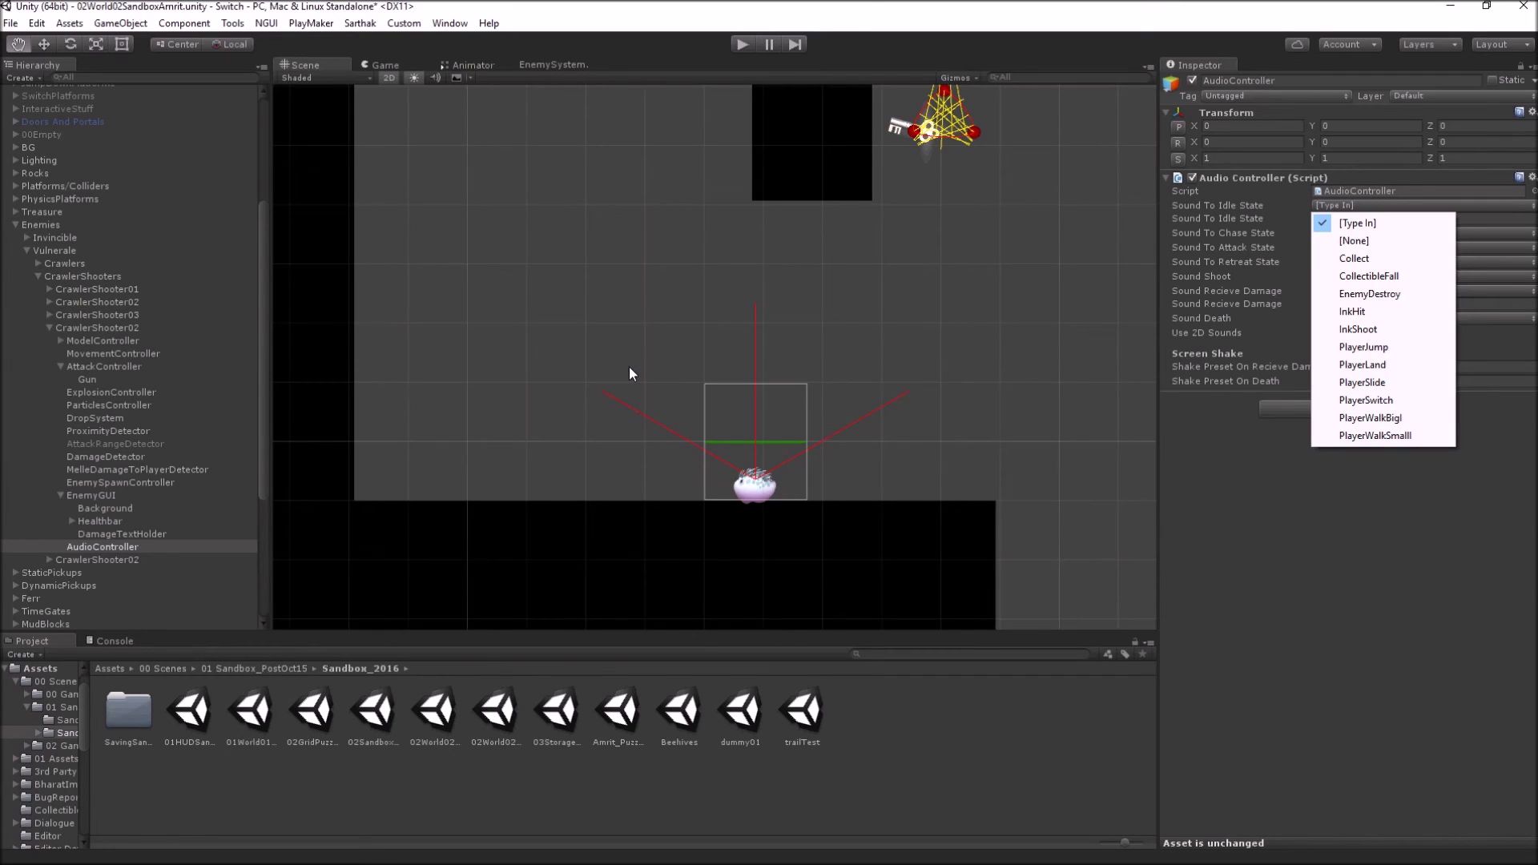
click(652, 352)
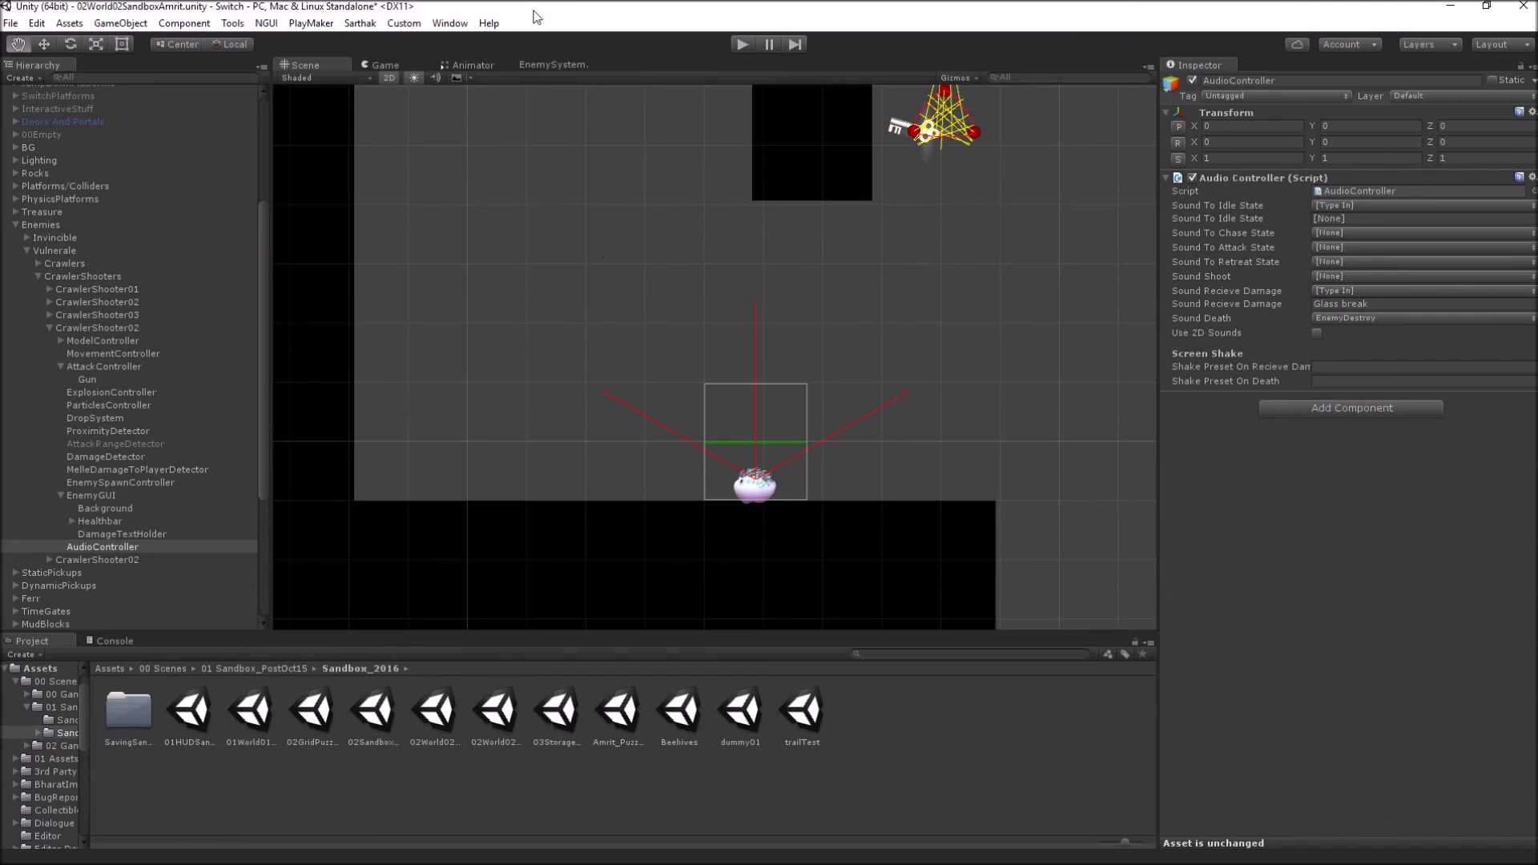
click(360, 24)
Step: Open the Bug Reporter window and move it up and to the right
click(389, 61)
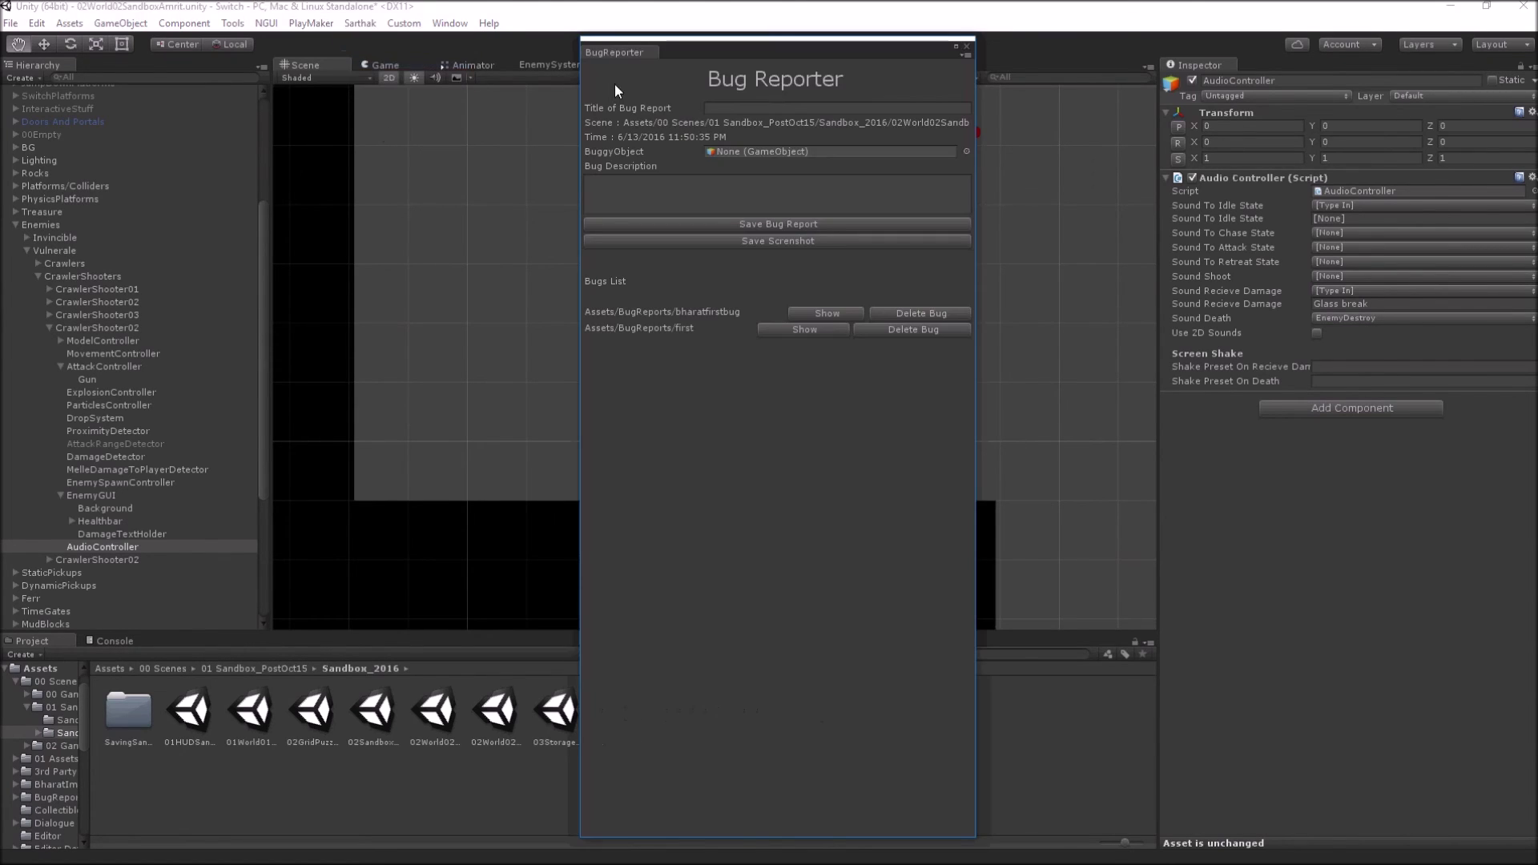
drag(656, 50, 699, 26)
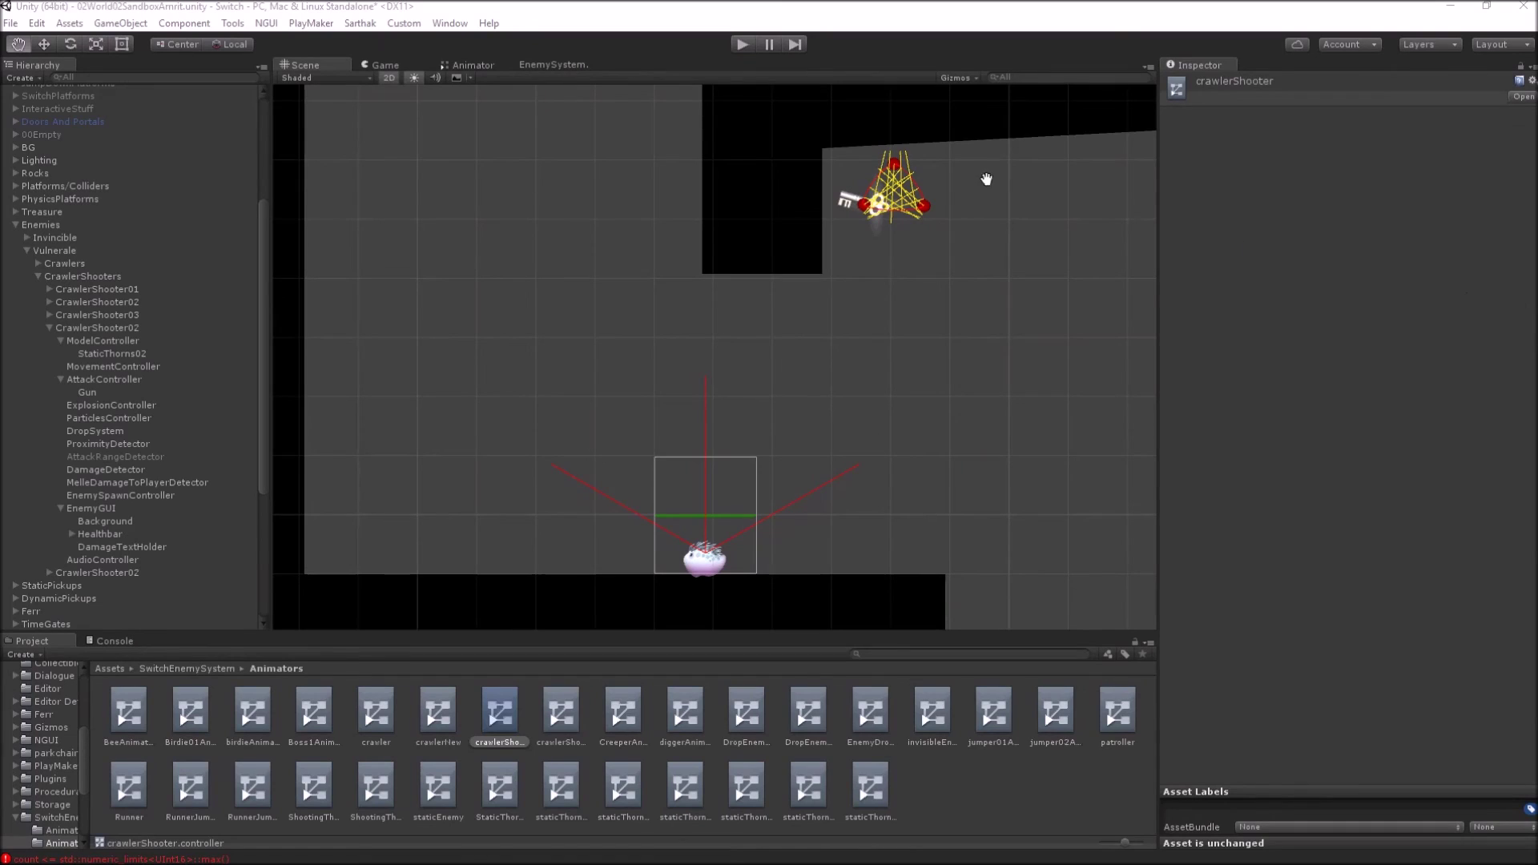
Step: Launch the custom Sarthak > Animator Tool and check the Game view
click(350, 27)
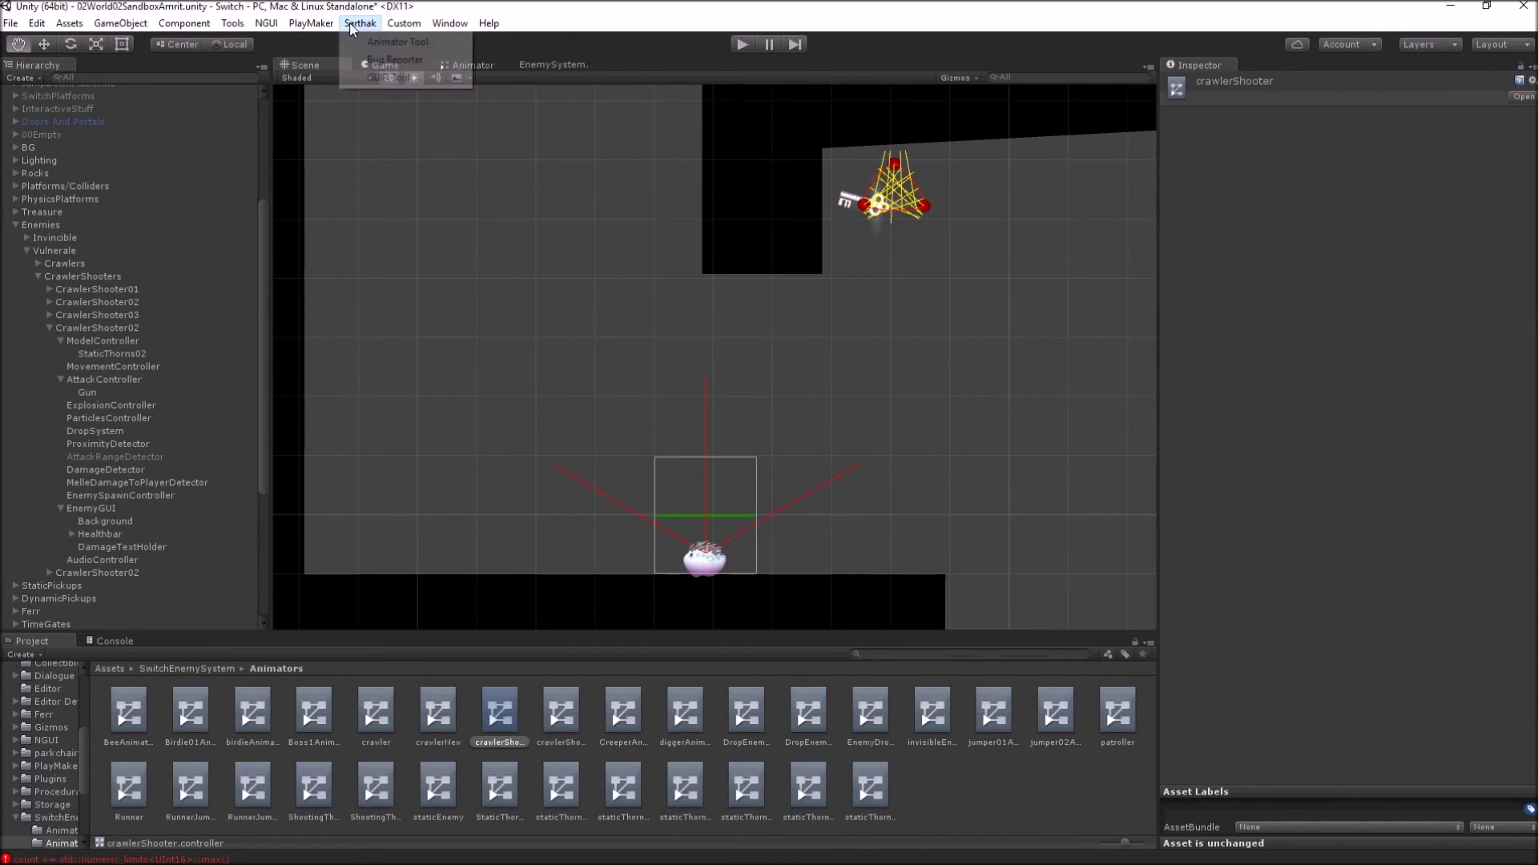
click(386, 41)
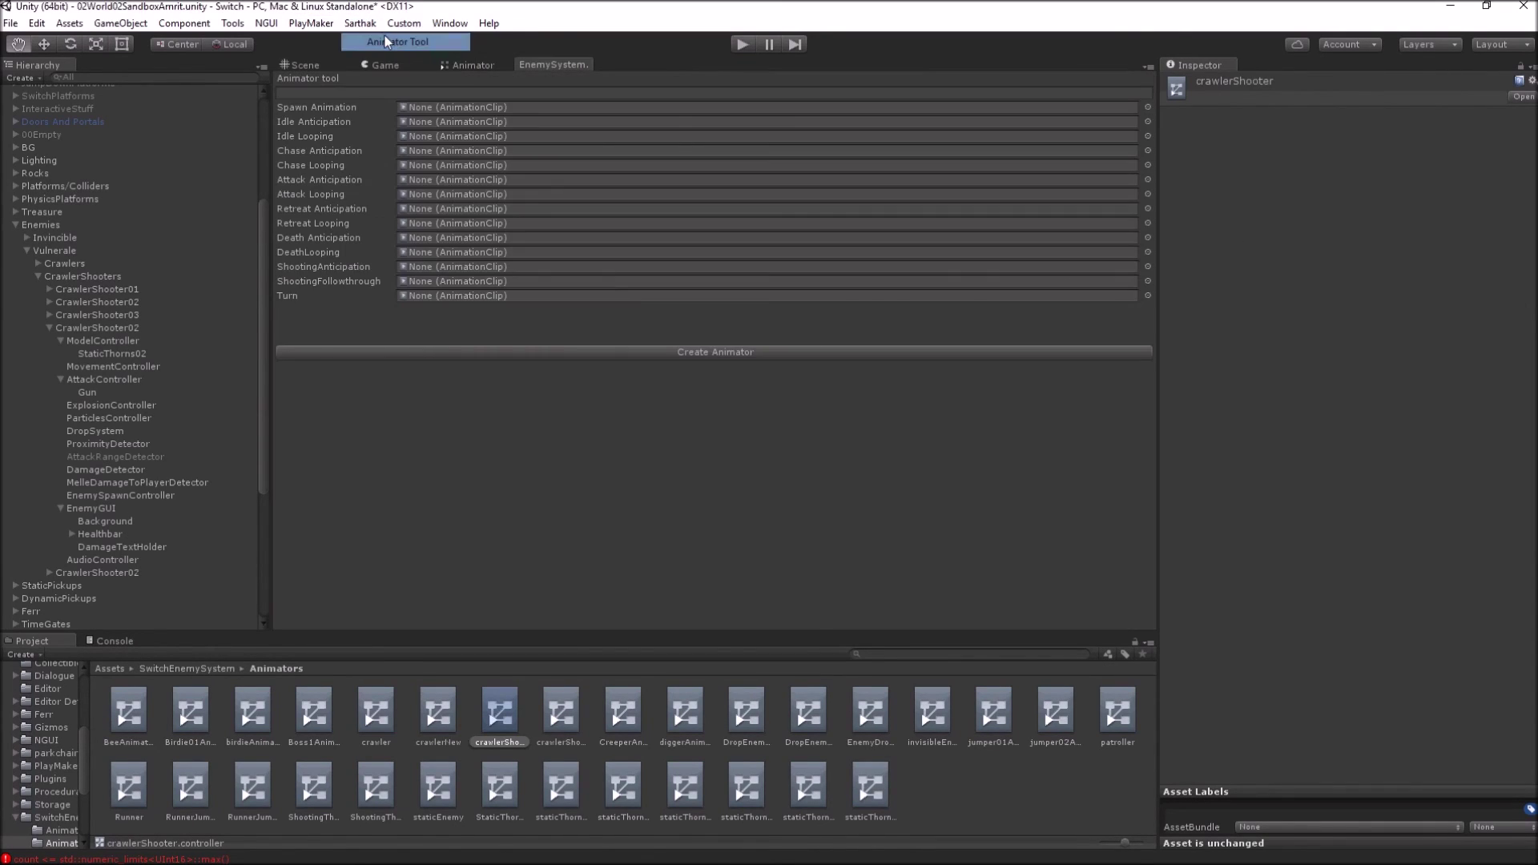
click(439, 65)
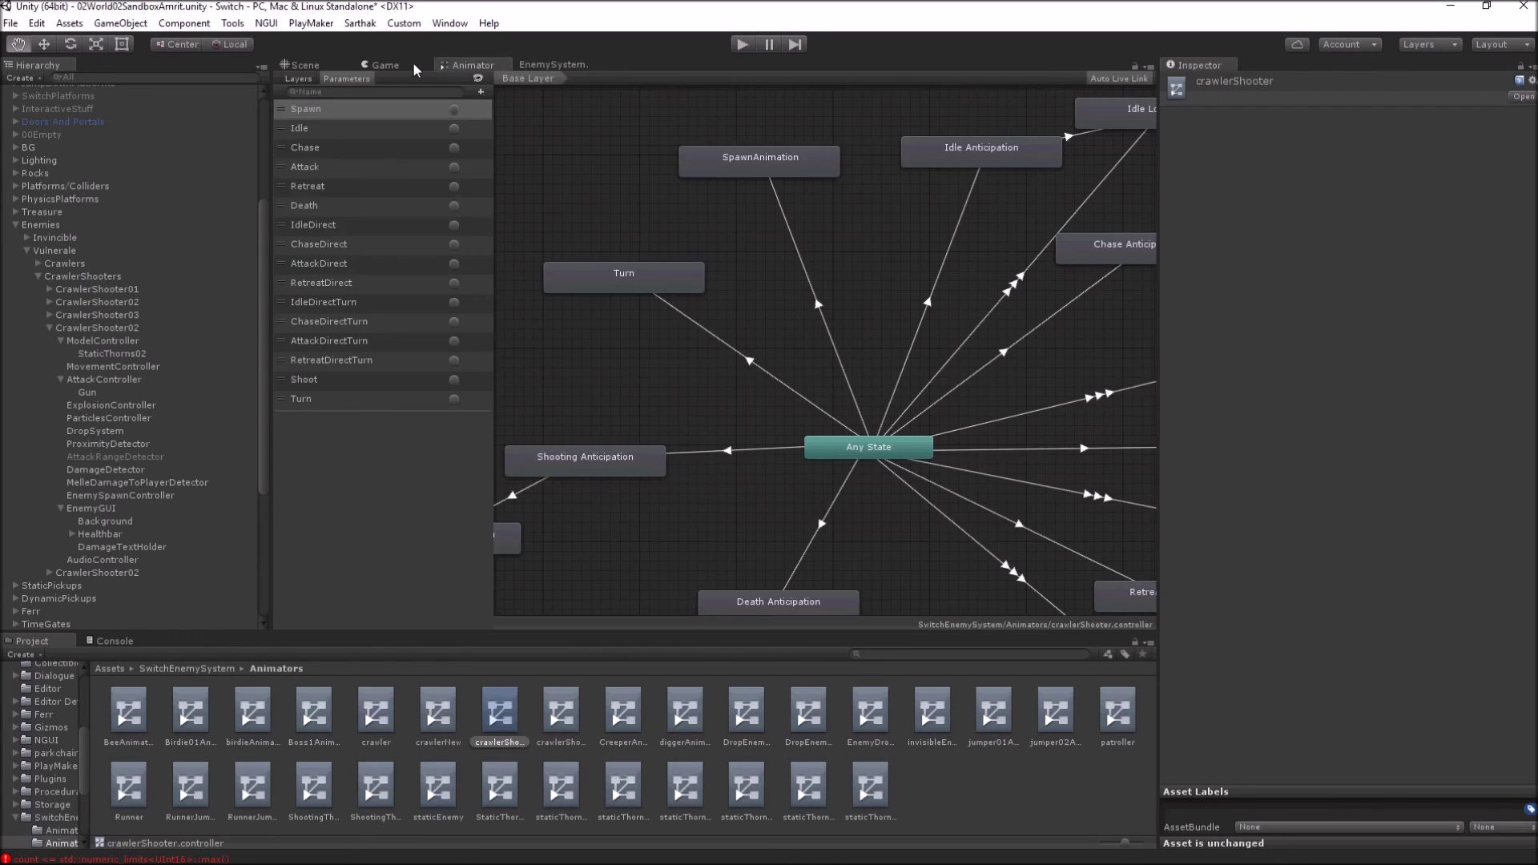
click(413, 64)
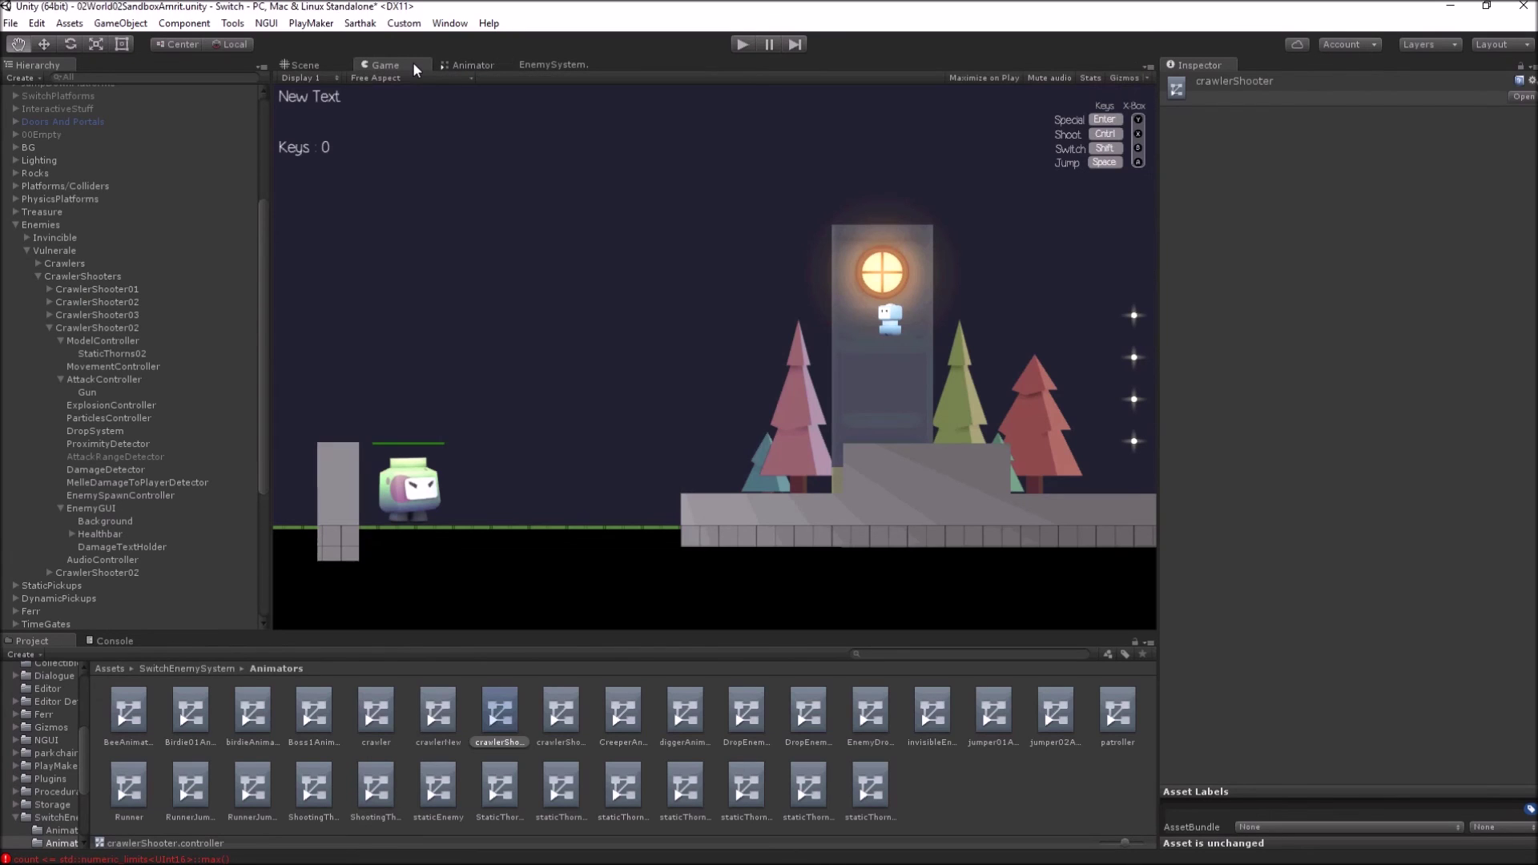
Step: Select the CrawlerShooter02 enemy and frame it in the Scene view
click(88, 289)
click(119, 327)
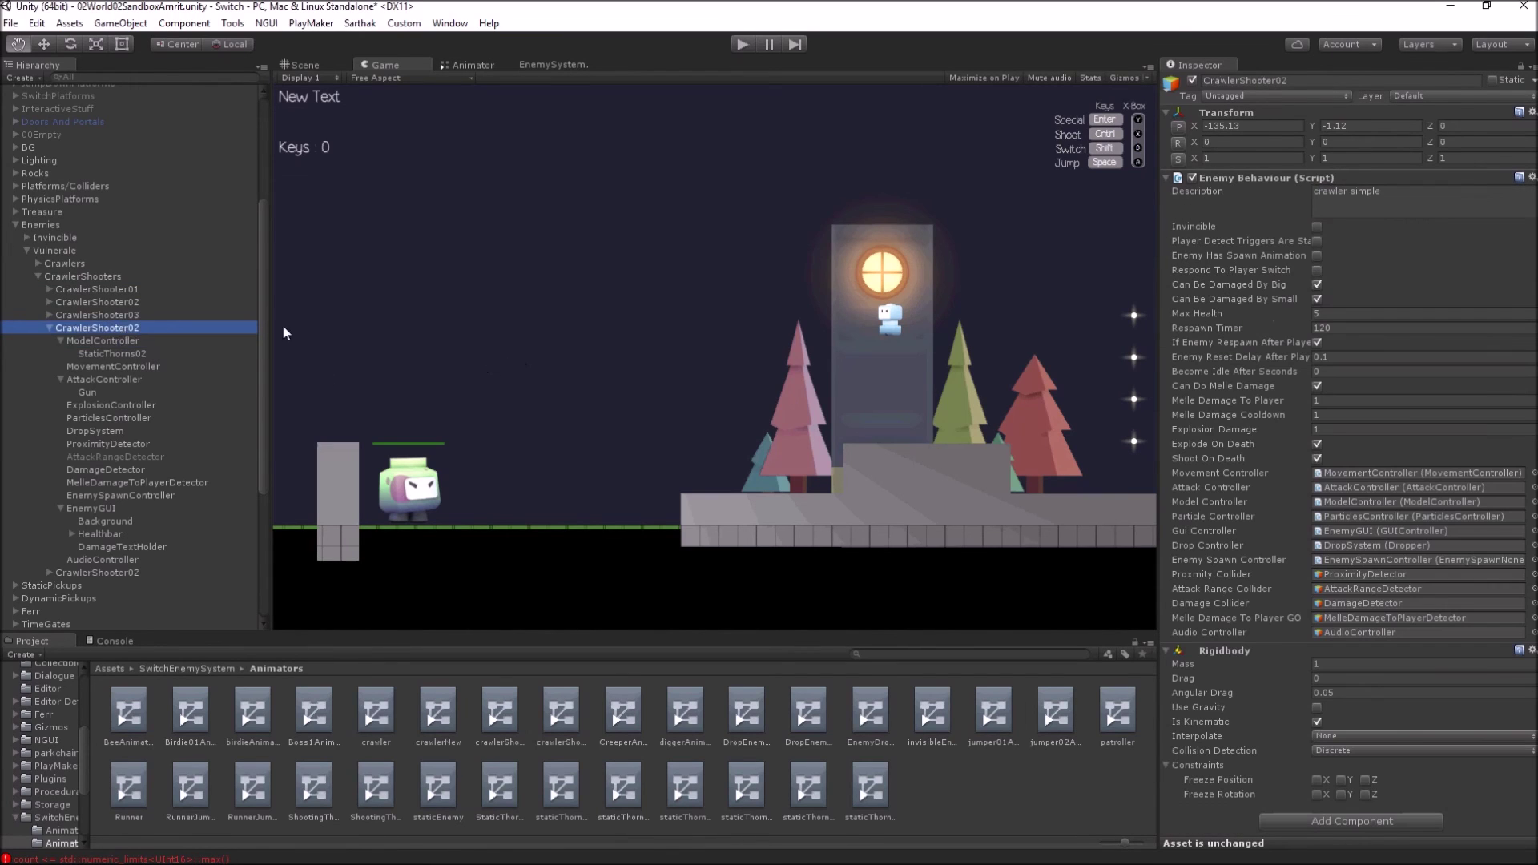
click(301, 65)
key(f)
scroll(694, 257, up, 10)
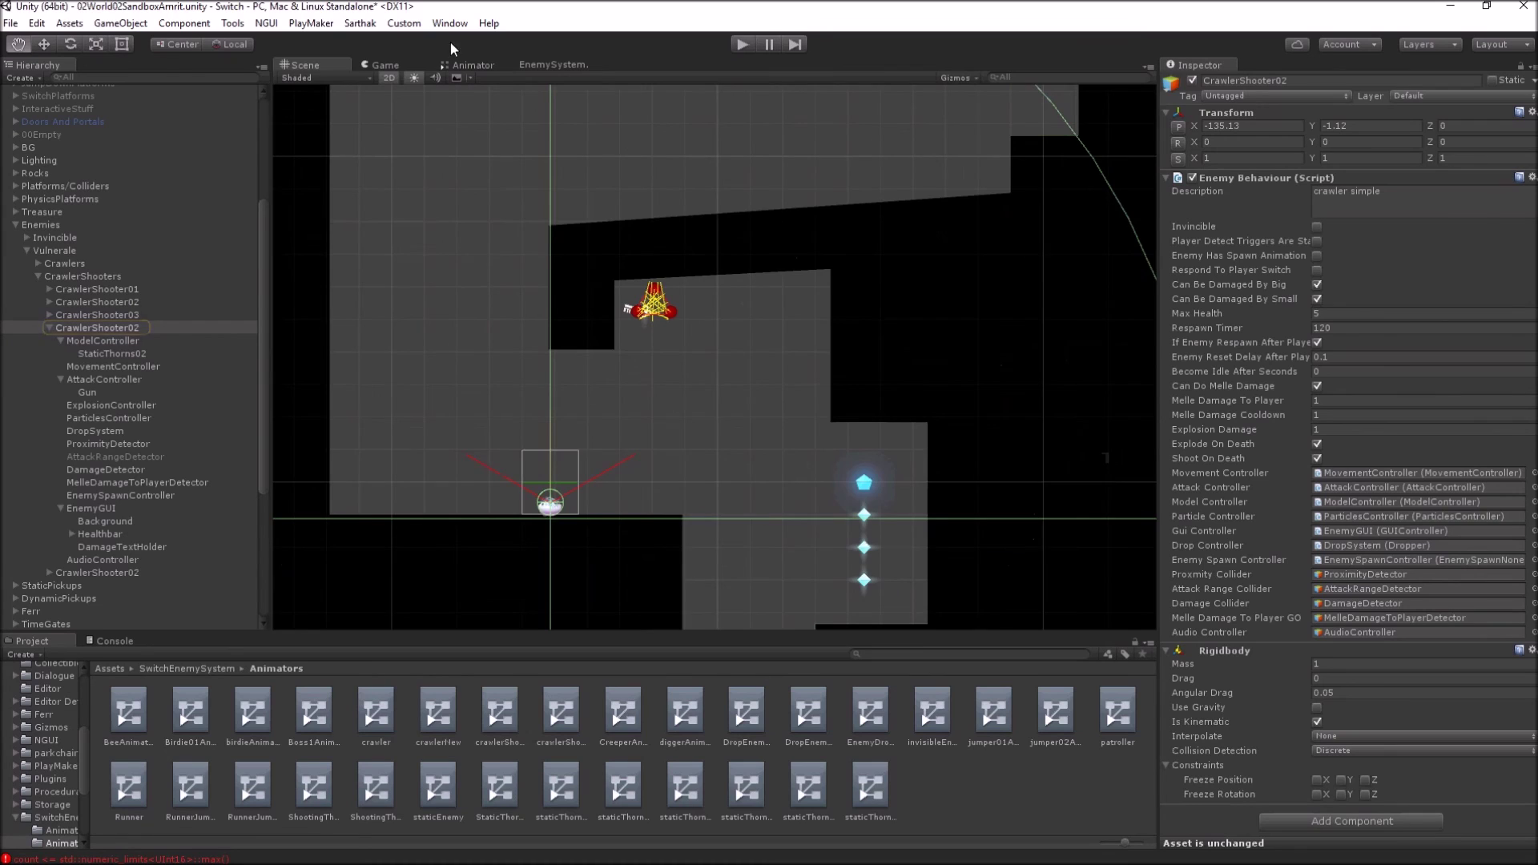
Step: Show the crawlerShooter state graph in the Animator, maximized to fill the editor
click(469, 65)
scroll(741, 364, down, 3)
scroll(740, 364, up, 2)
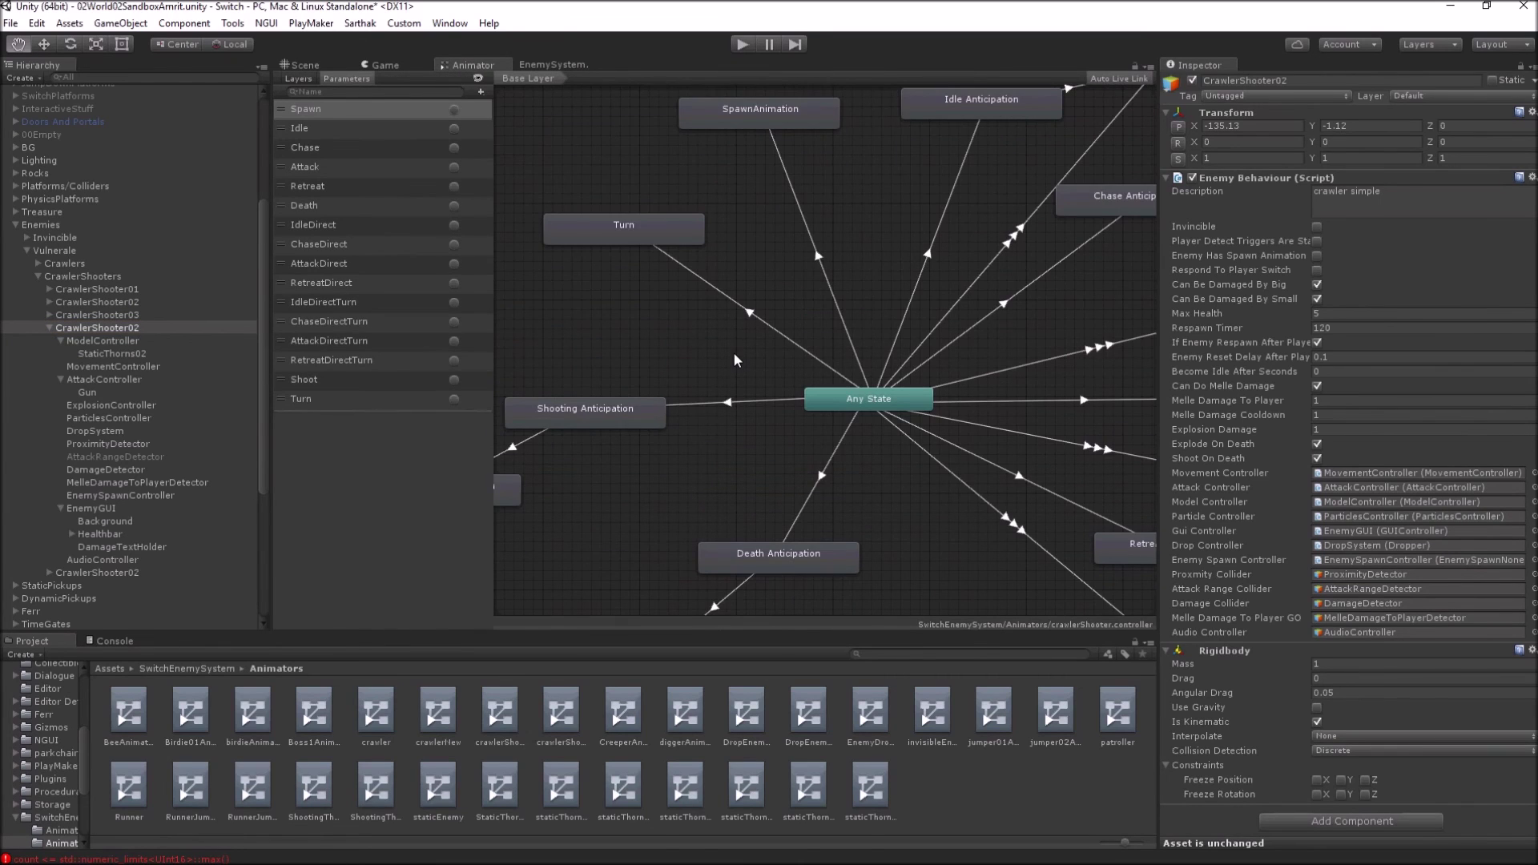
key(shift+space)
Step: Frame all states and step through the Idle, Retreat, IdleDirect and RetreatDirect parameters
key(a)
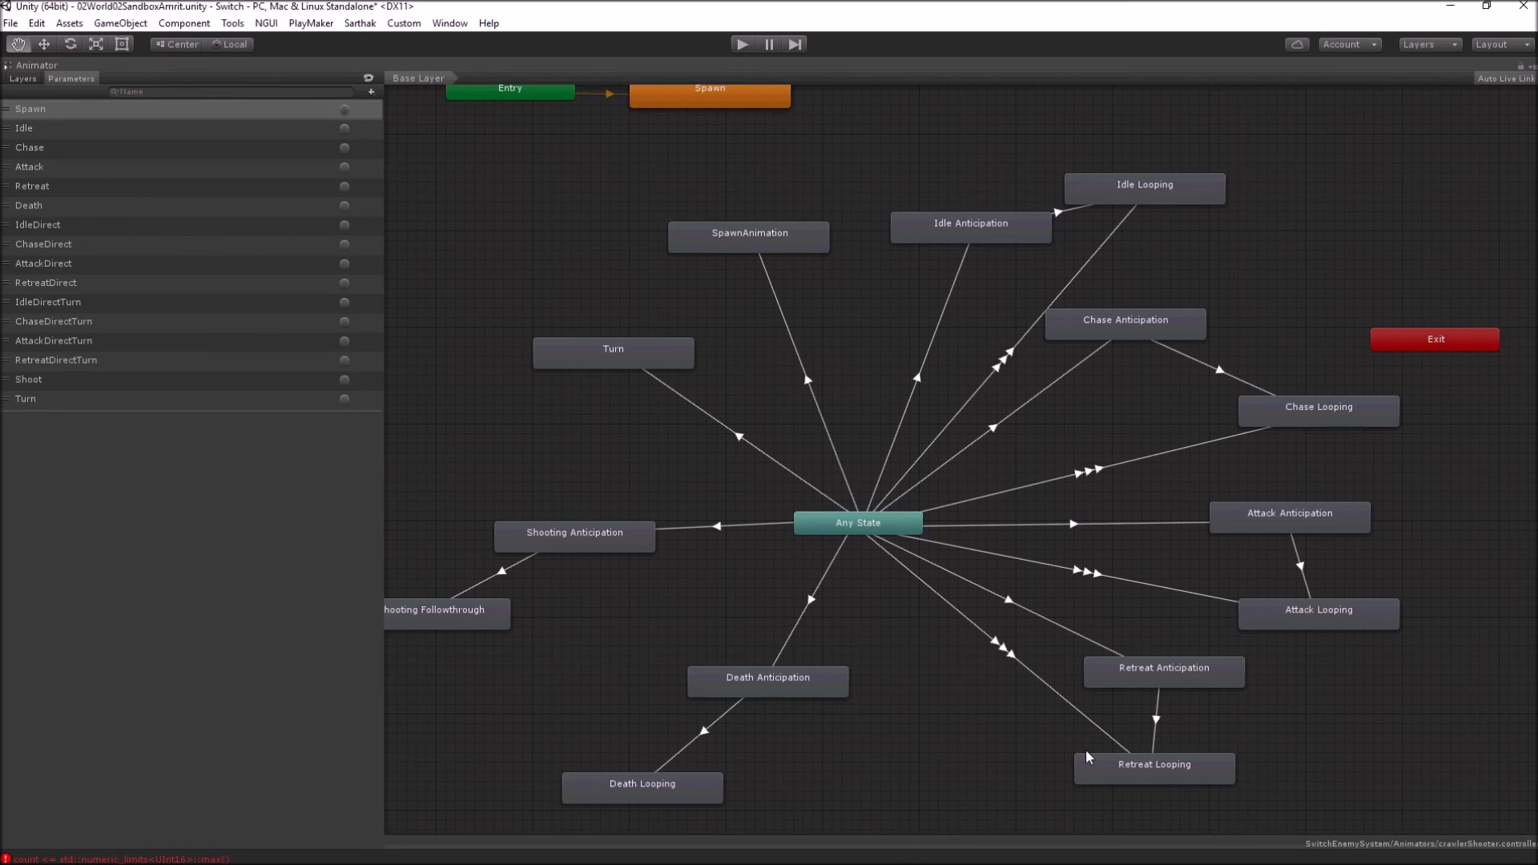
click(104, 131)
click(93, 188)
click(112, 226)
click(127, 283)
Step: Inspect the Any State to SpawnAnimation transition, then restore the normal editor layout
click(786, 324)
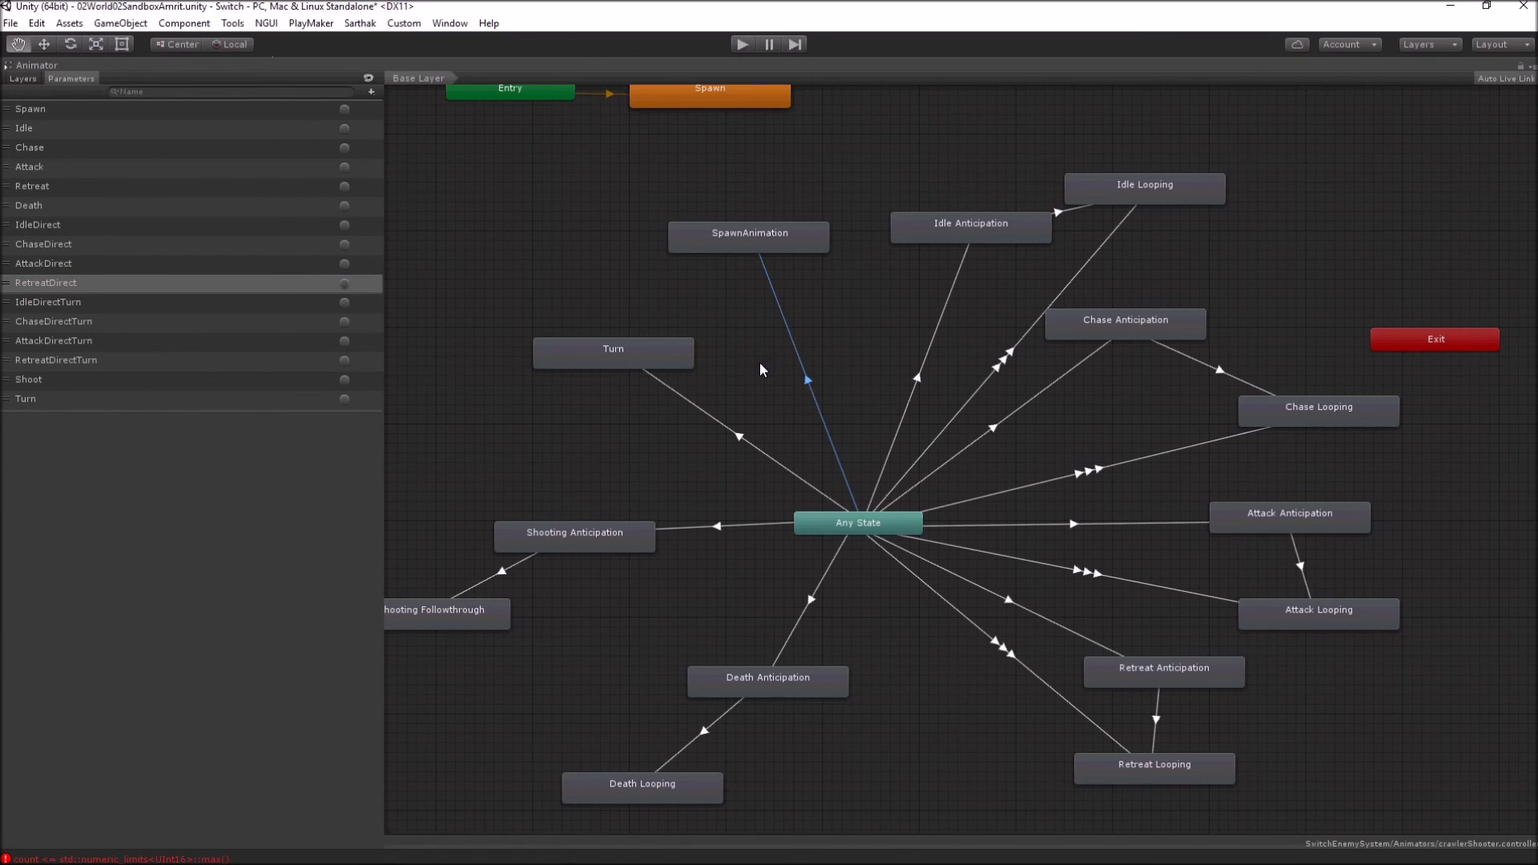
key(shift+space)
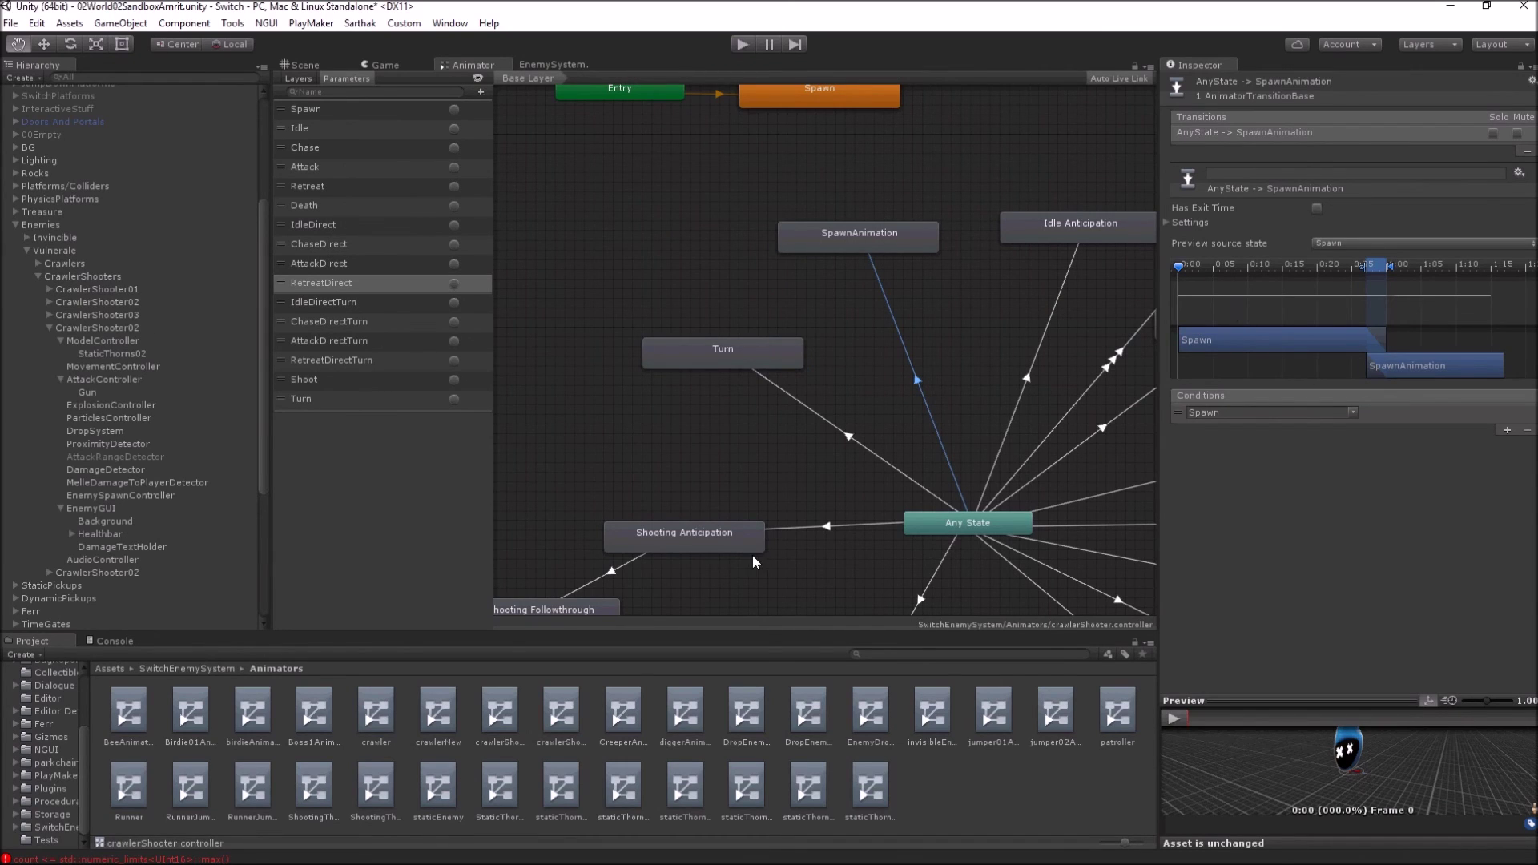
click(397, 24)
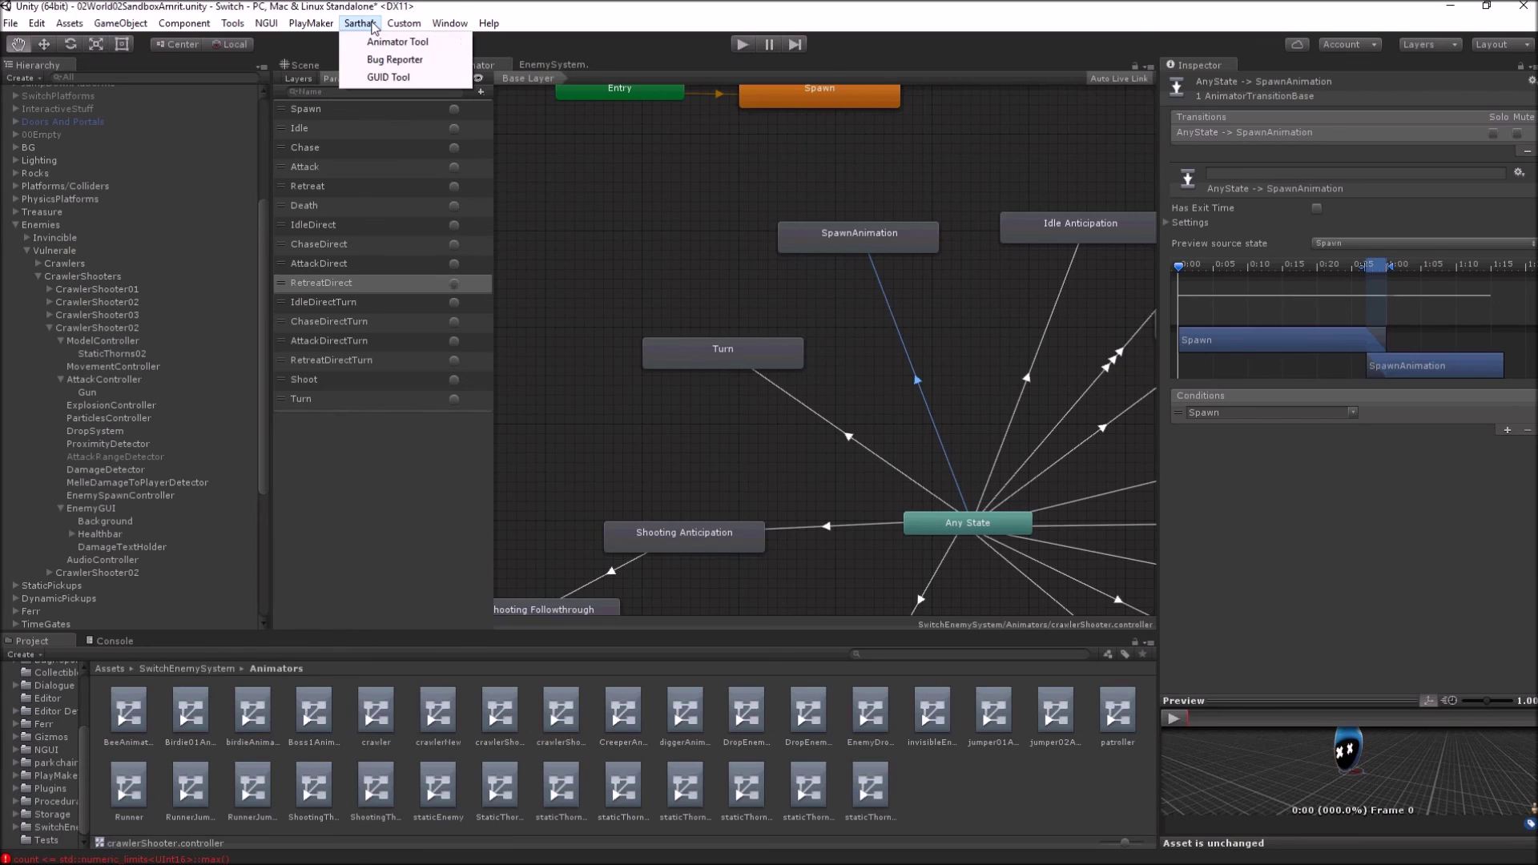
Step: Launch the Animator Tool window, then pan crawlerShooter's graph to Any State's transitions
click(383, 42)
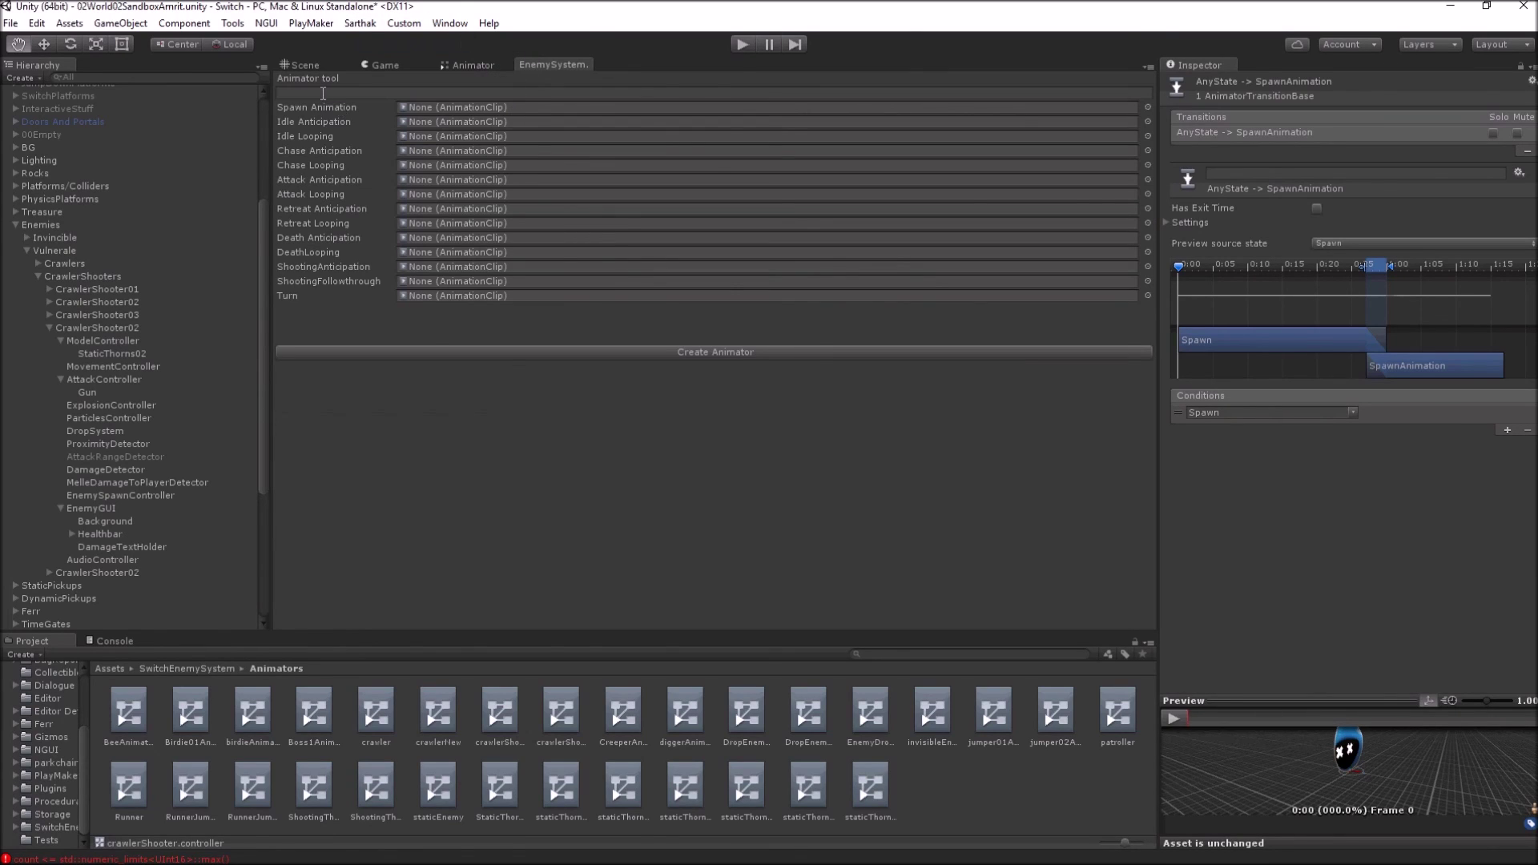
click(353, 94)
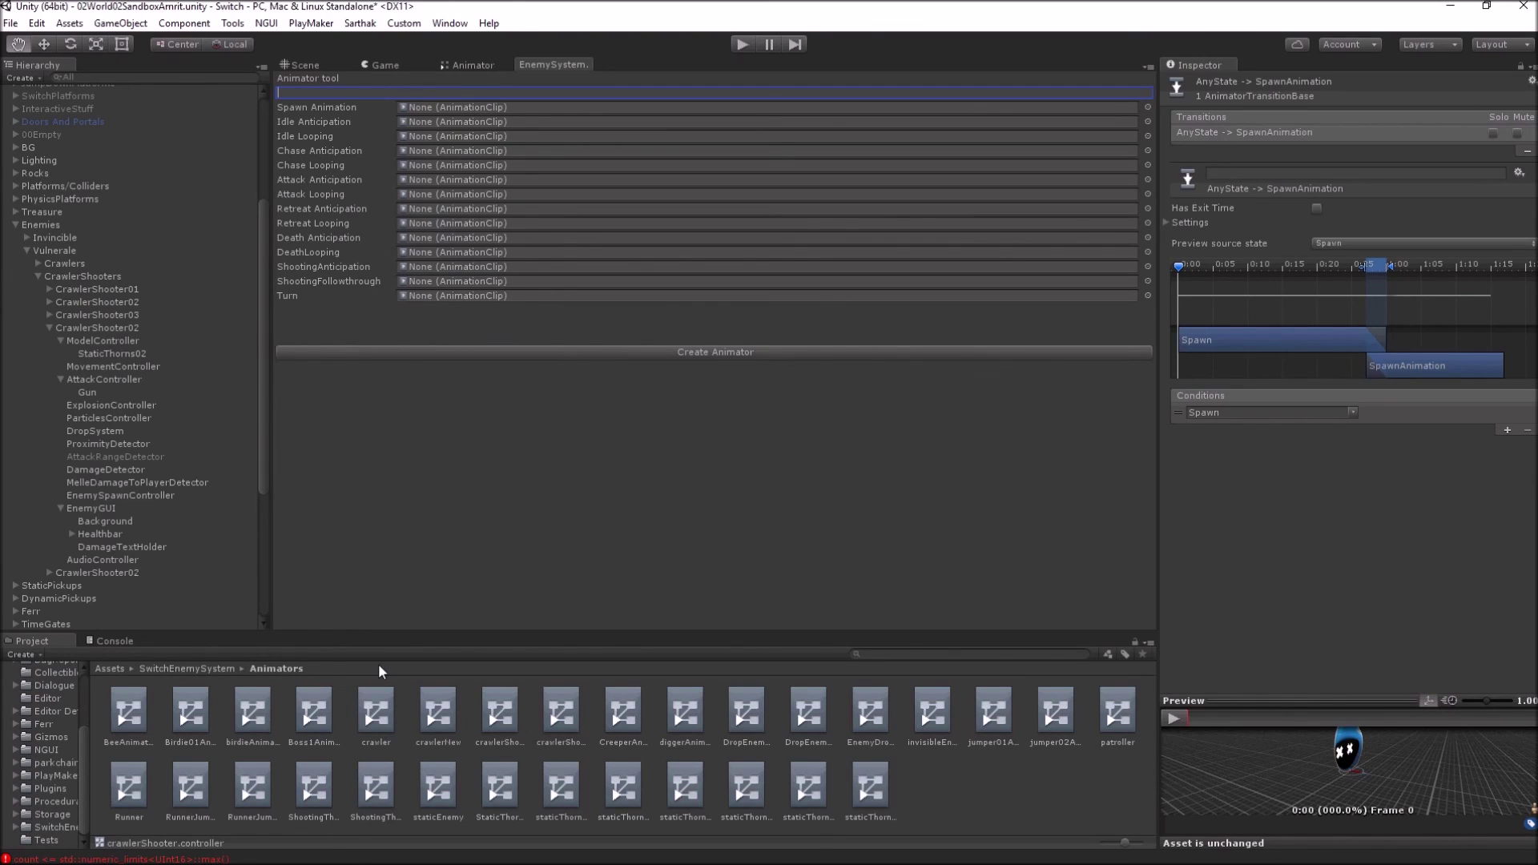
click(737, 353)
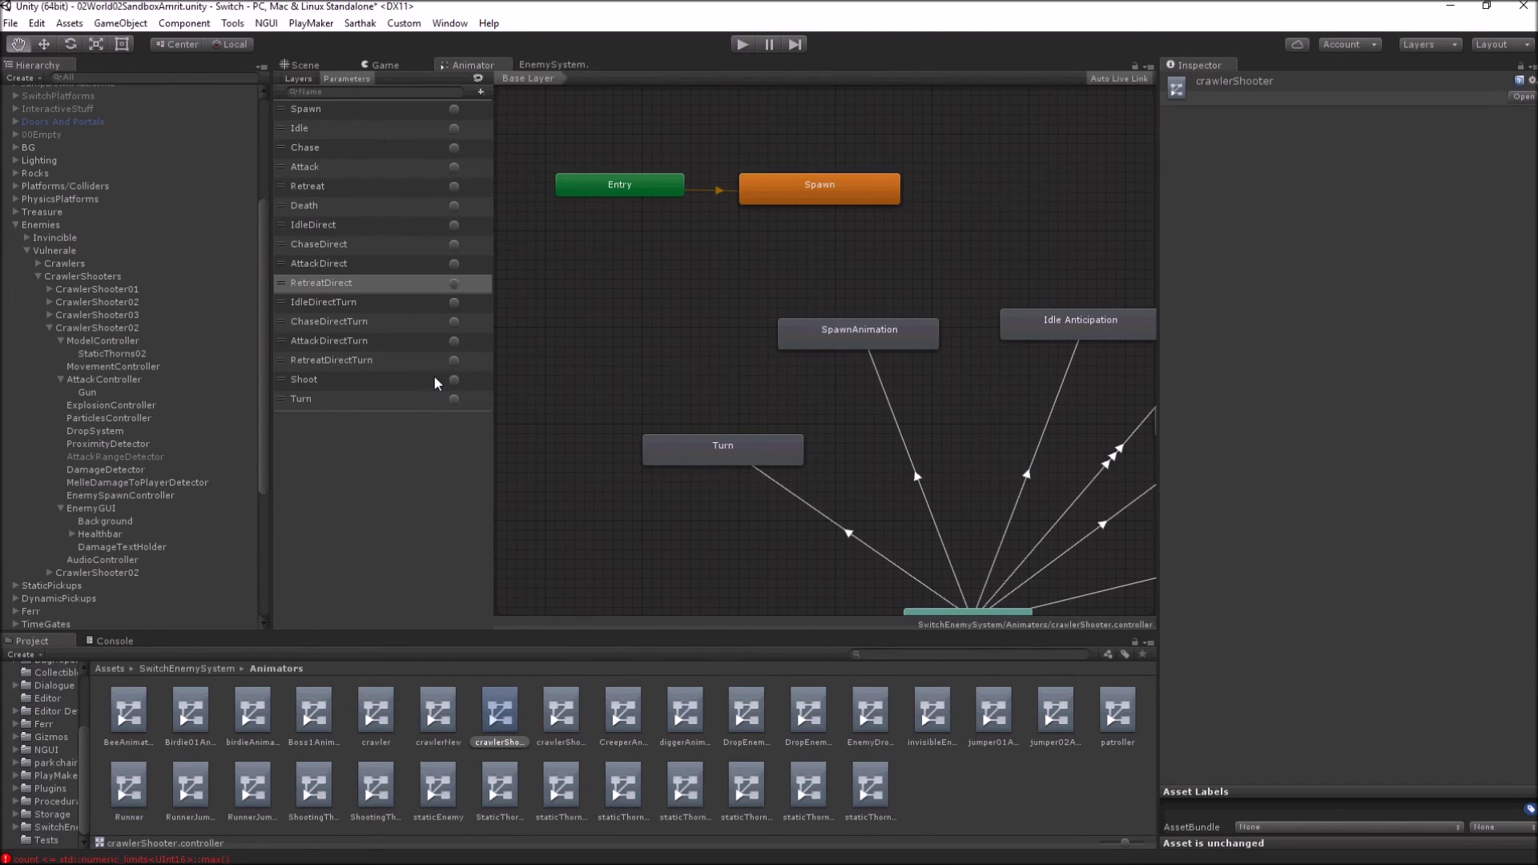
middle_drag(995, 432, 892, 286)
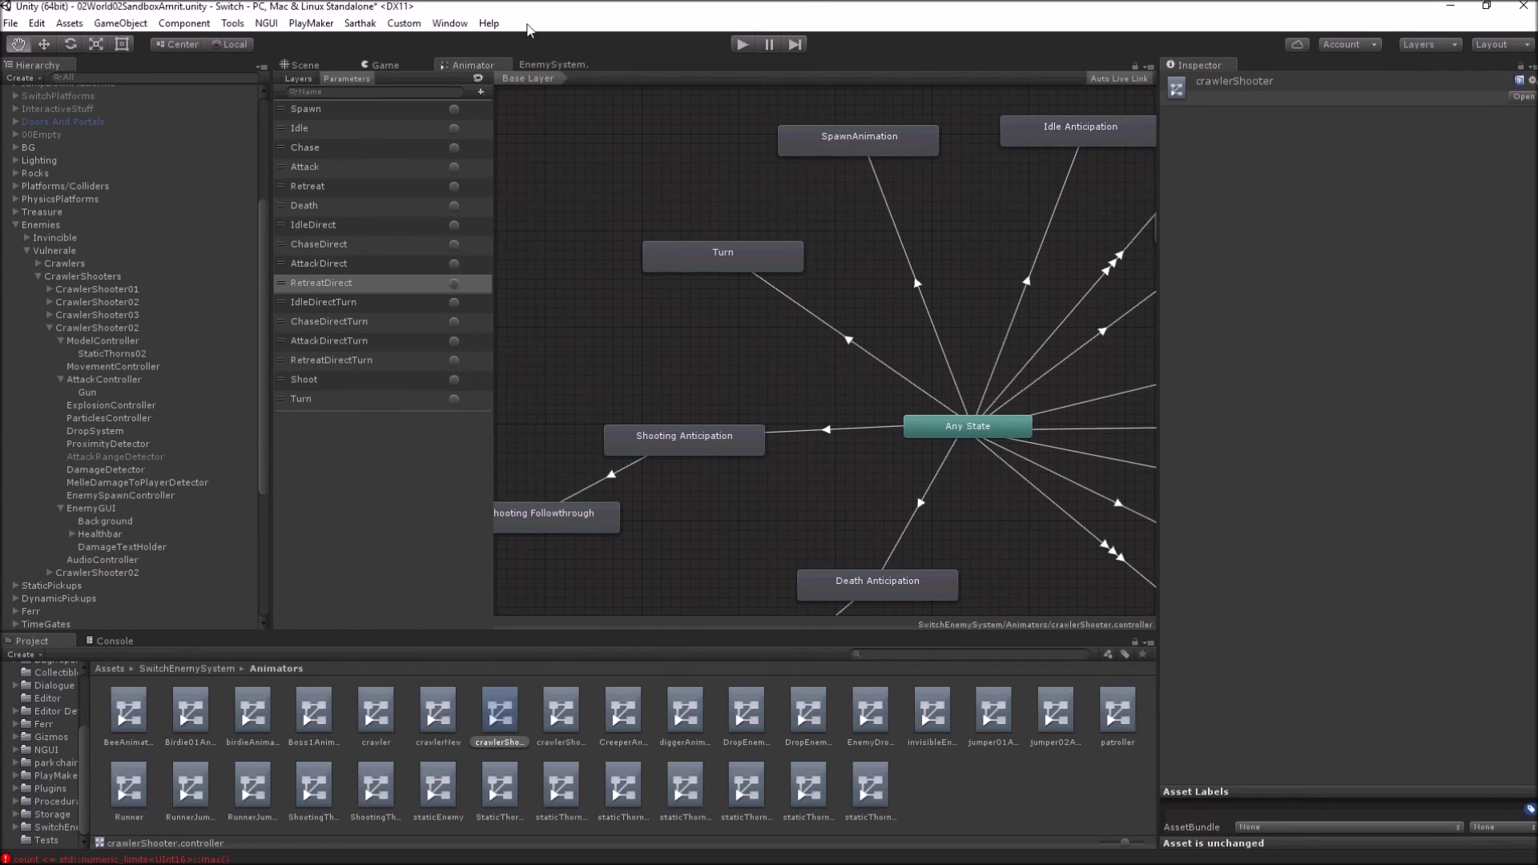
click(404, 23)
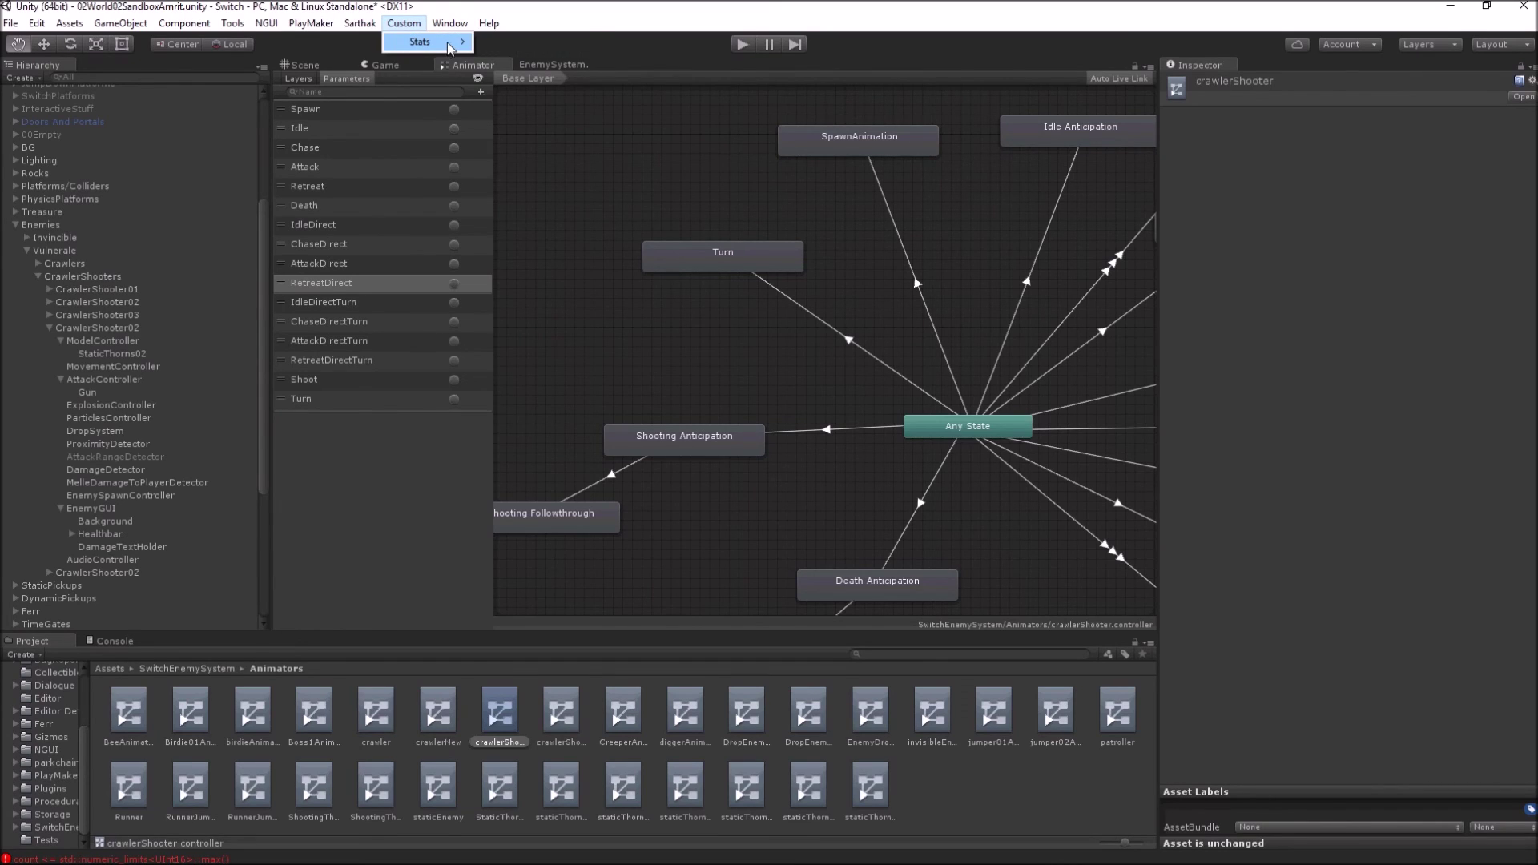
Step: Run Custom > Stats > Count Lines, review its 2664-file, 376197-line list, and close it
mouse_move(448, 41)
click(506, 44)
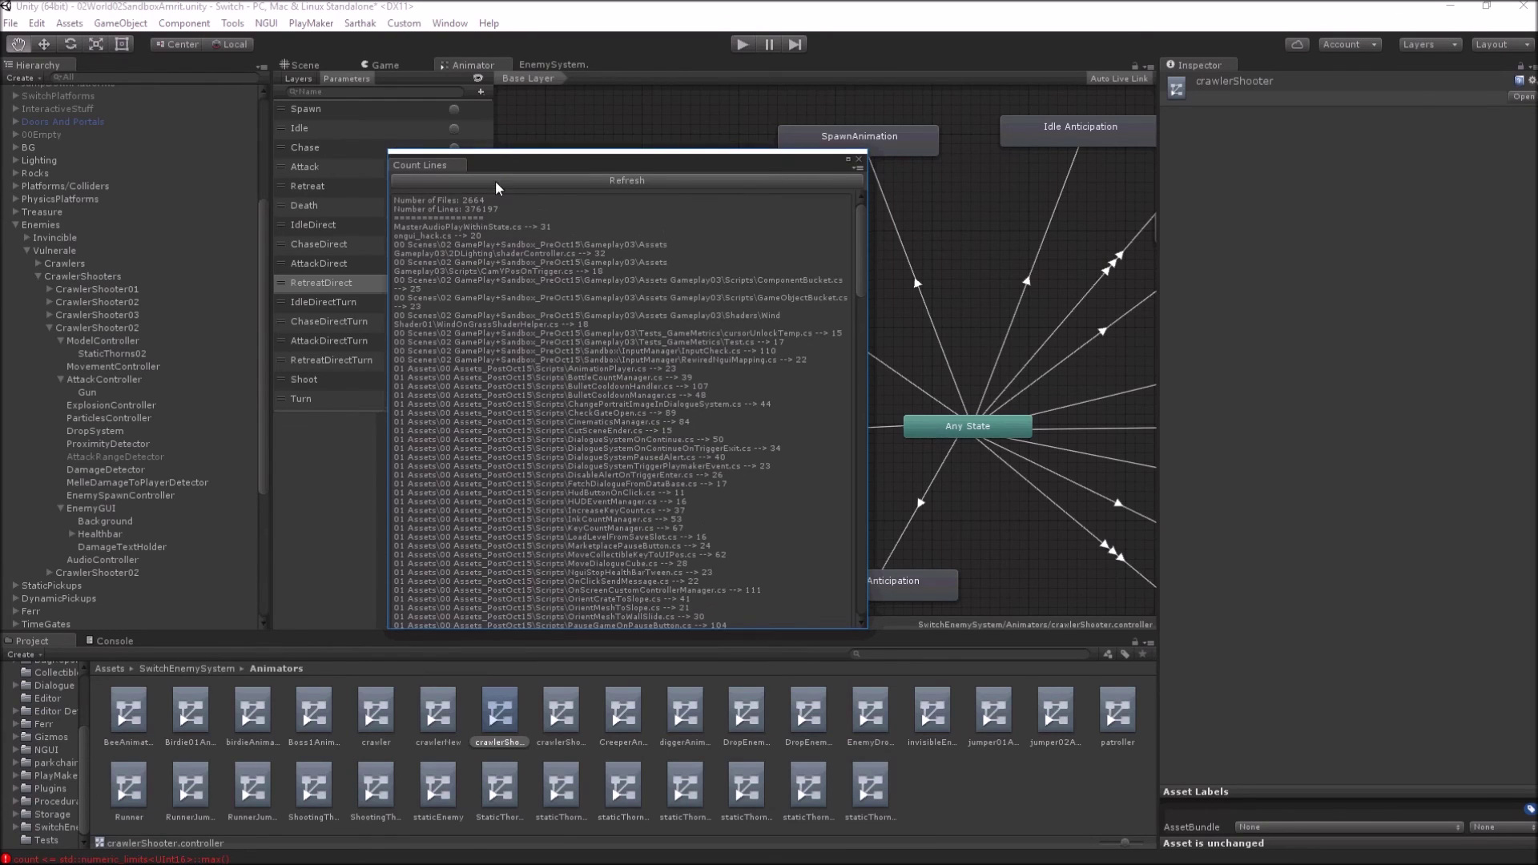
drag(496, 169, 496, 191)
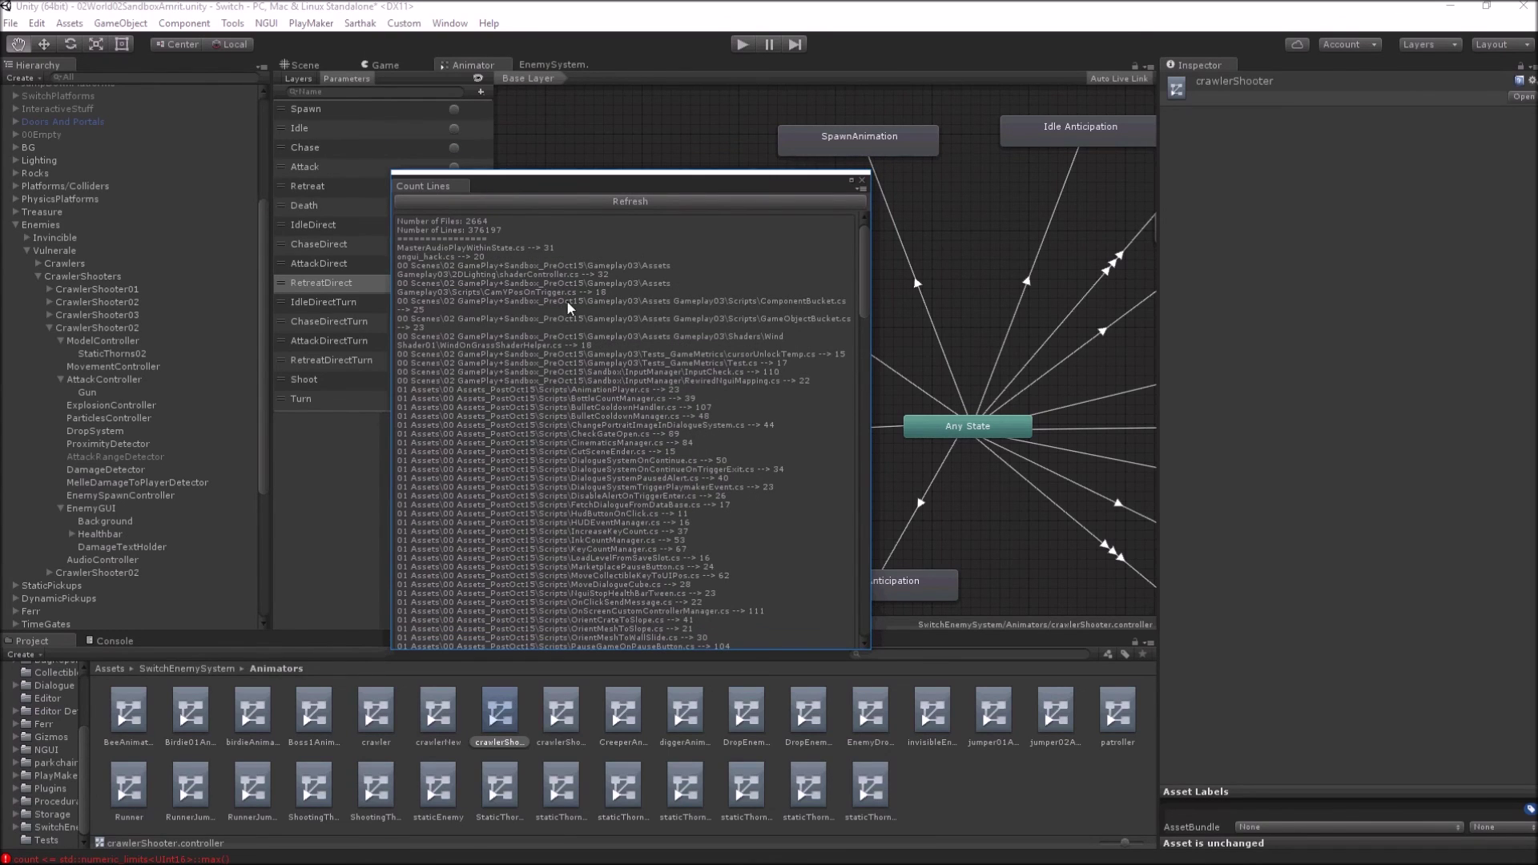
scroll(530, 371, down, 15)
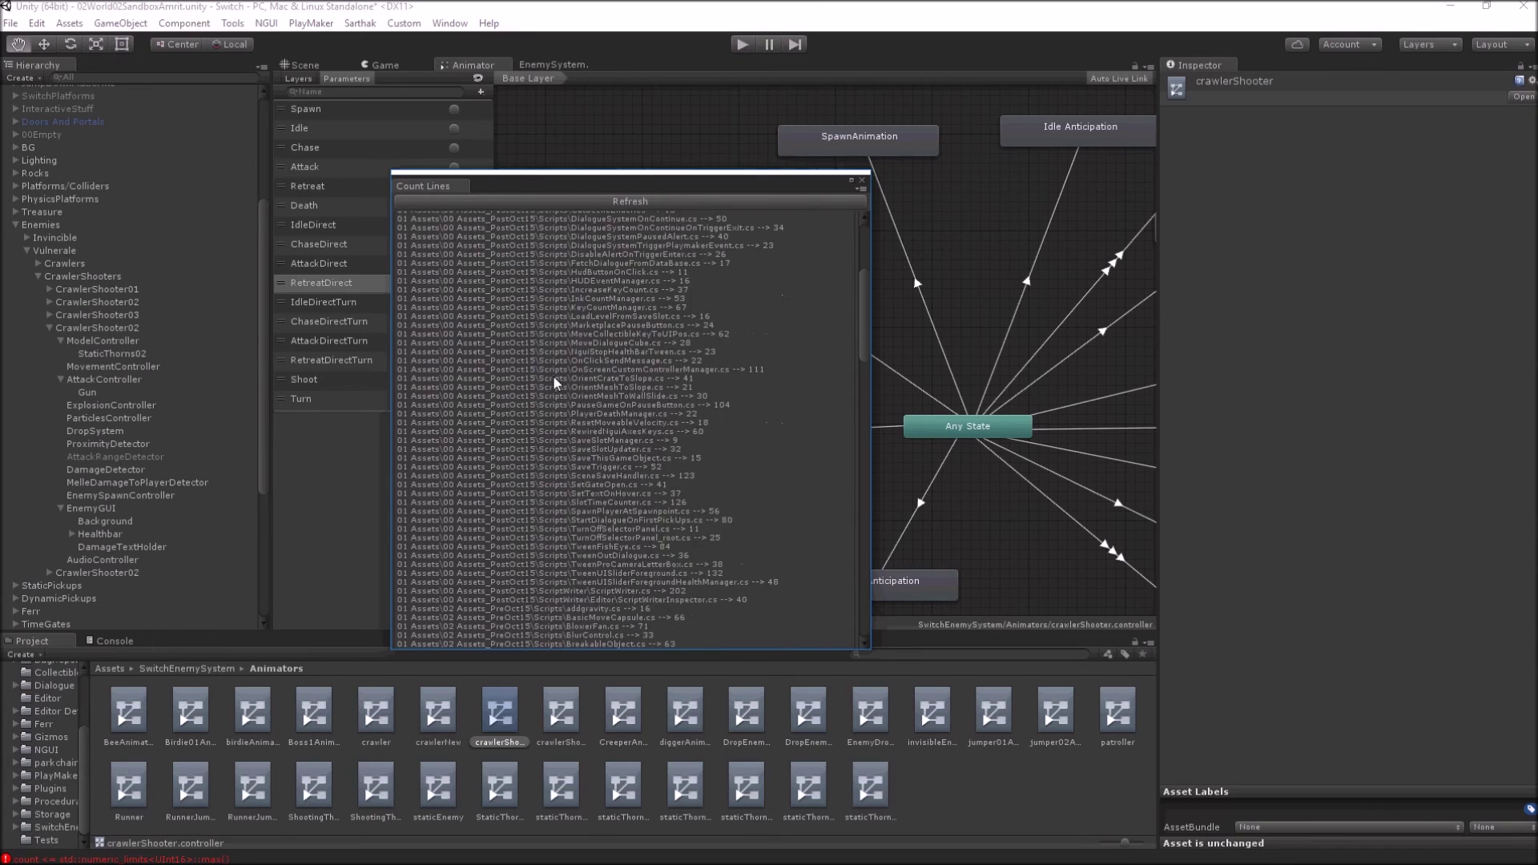
scroll(555, 383, down, 9)
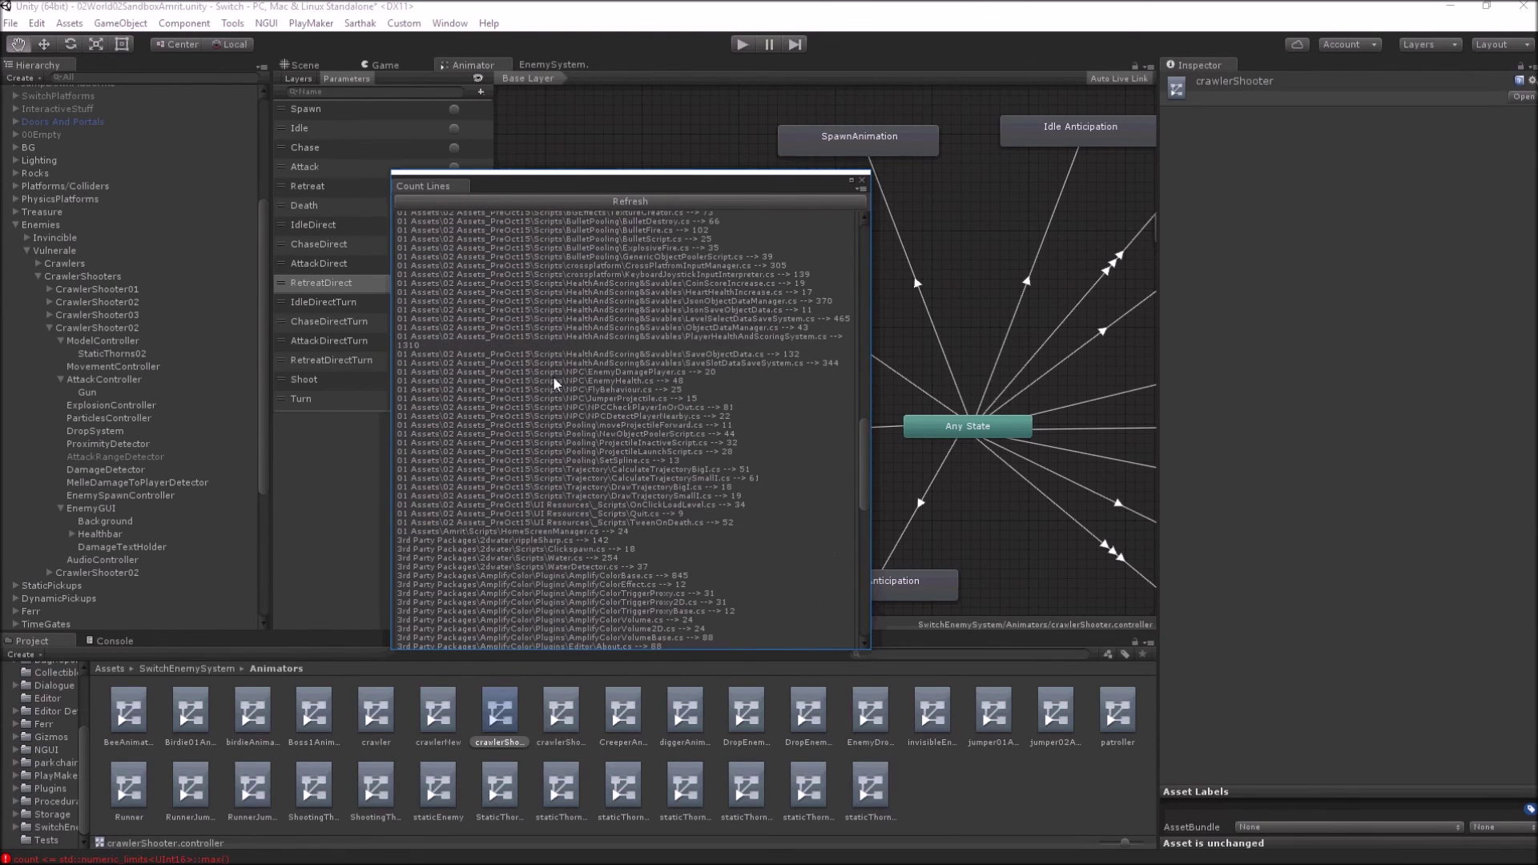
scroll(555, 383, up, 20)
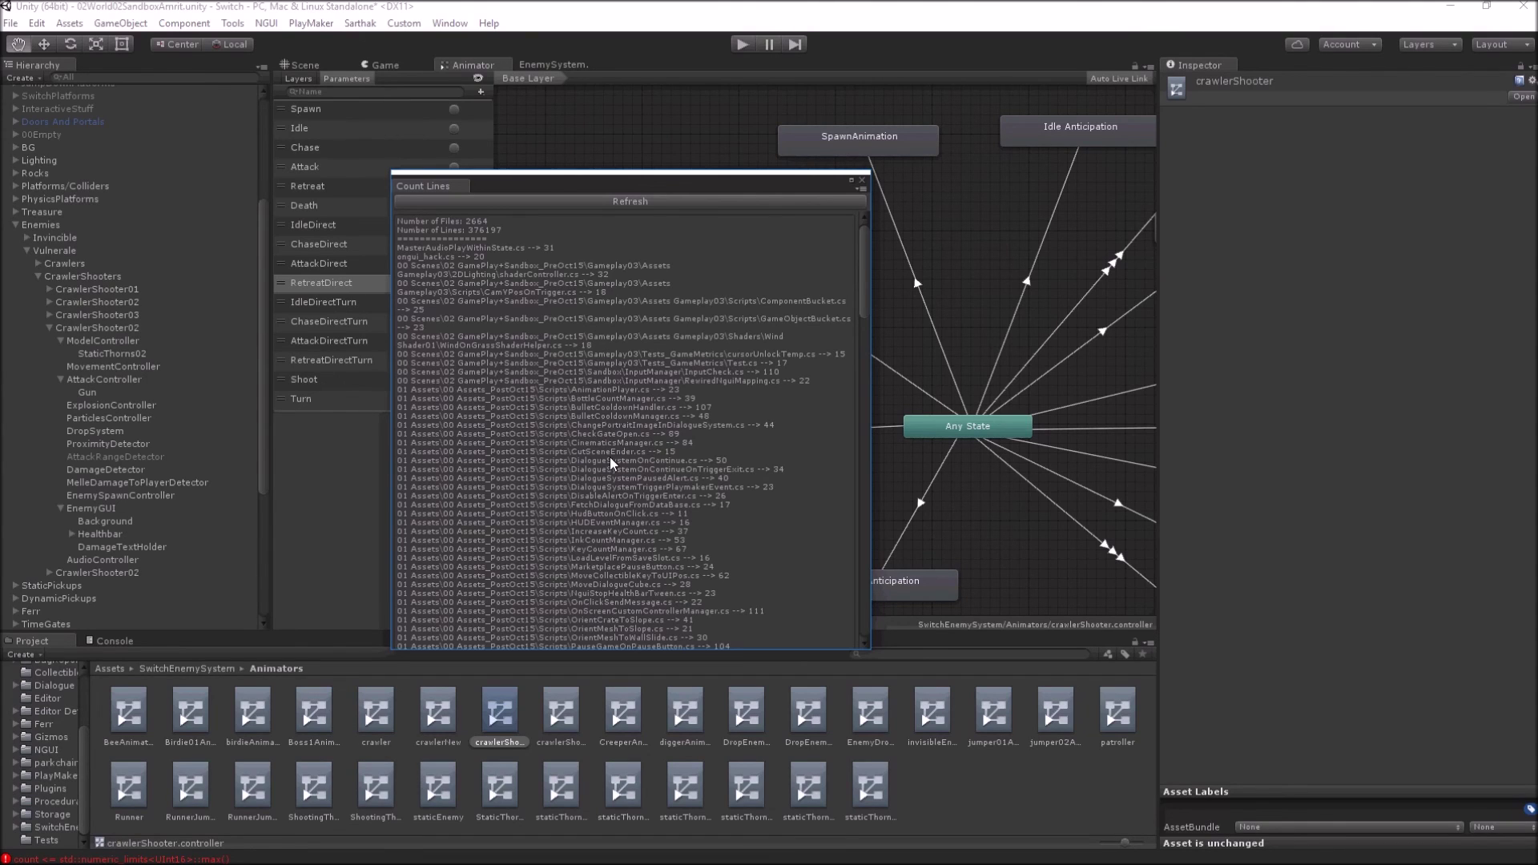
scroll(611, 463, down, 20)
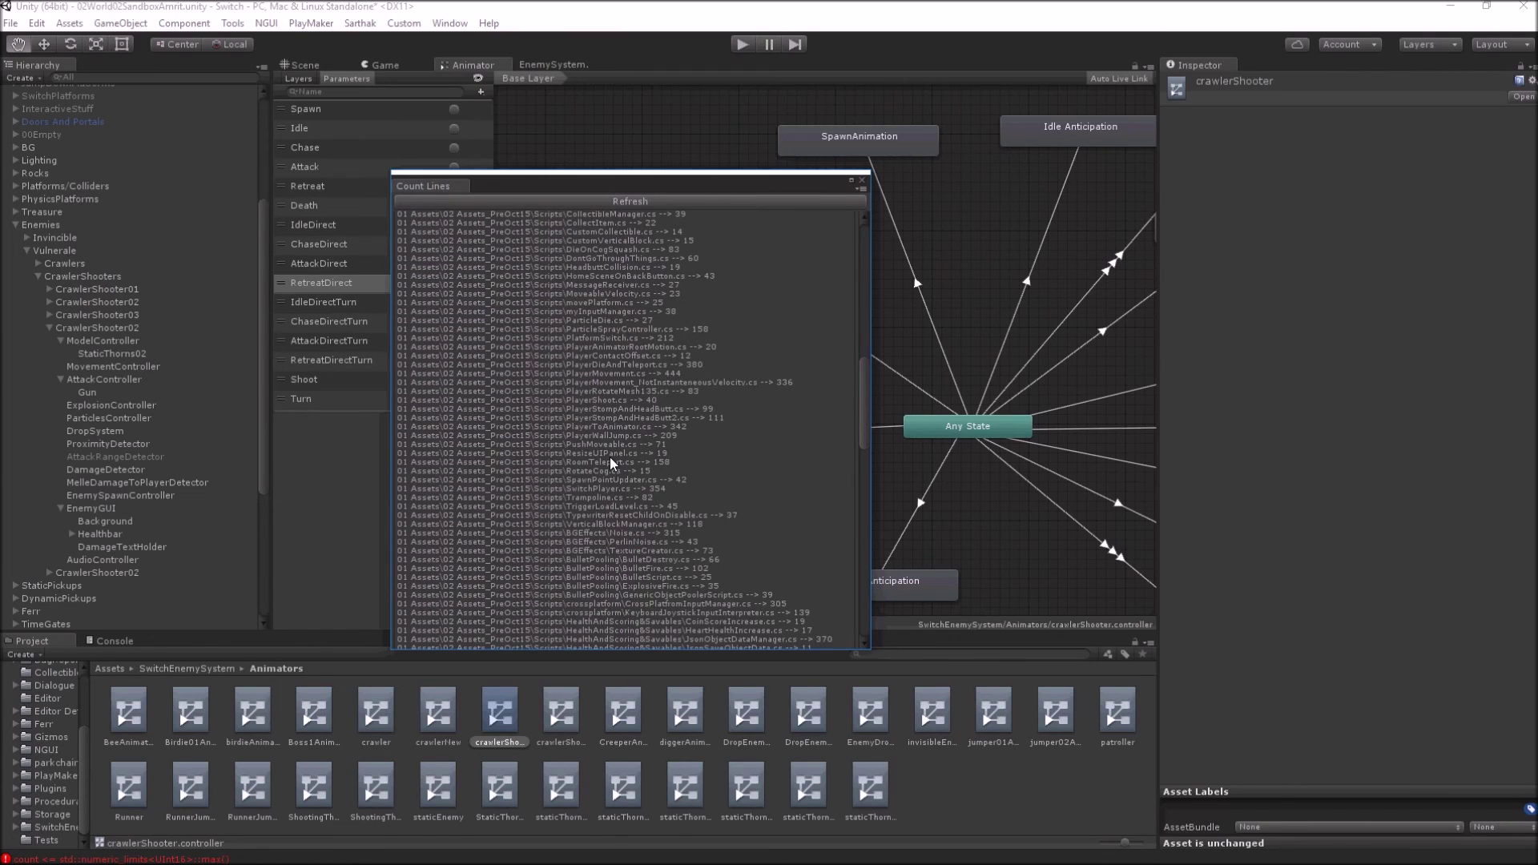
scroll(612, 463, up, 15)
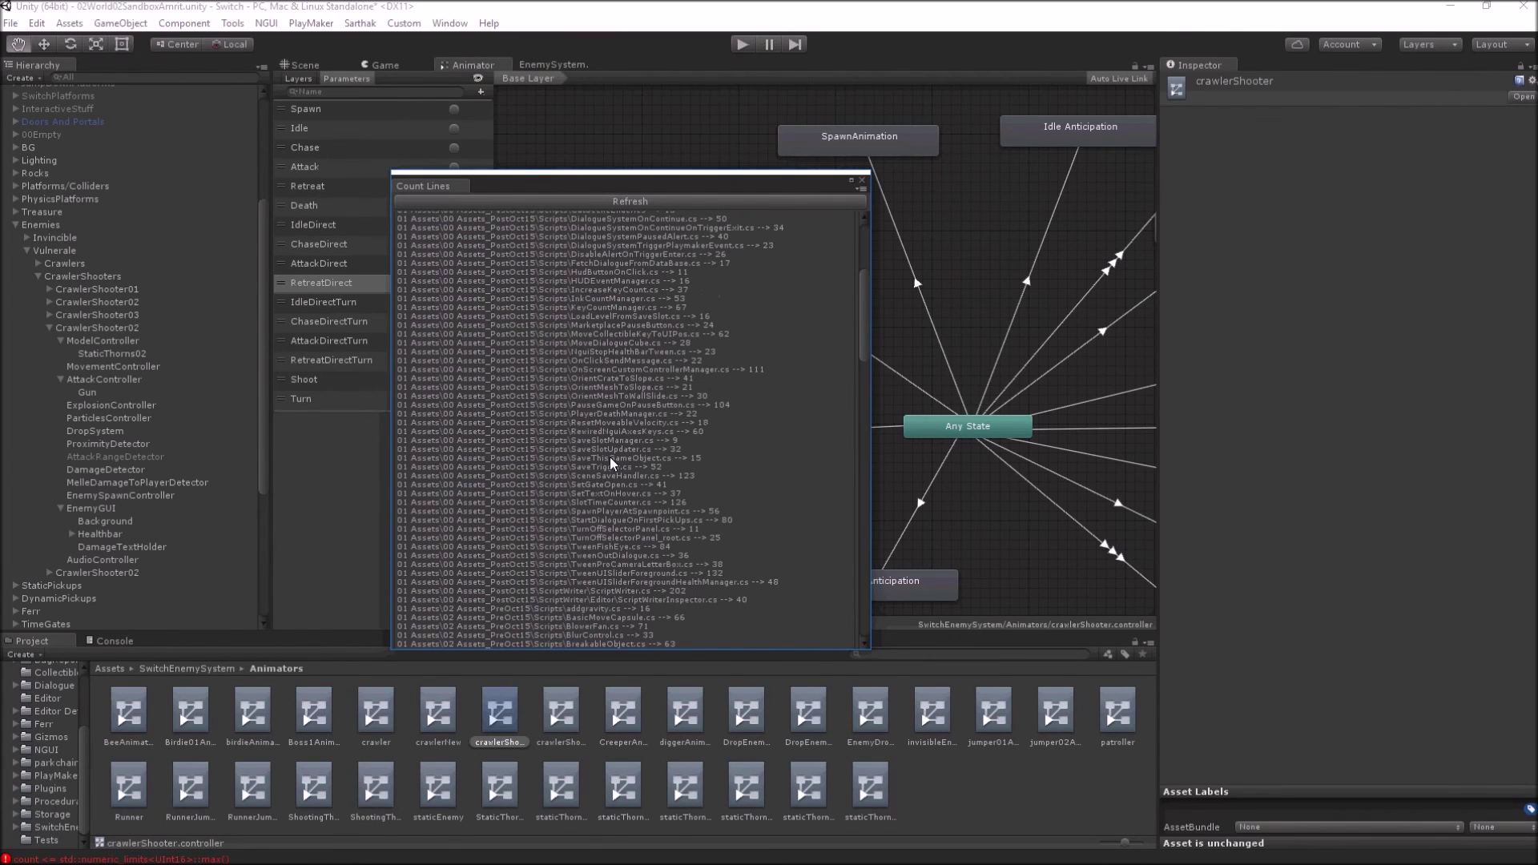
scroll(613, 463, up, 4)
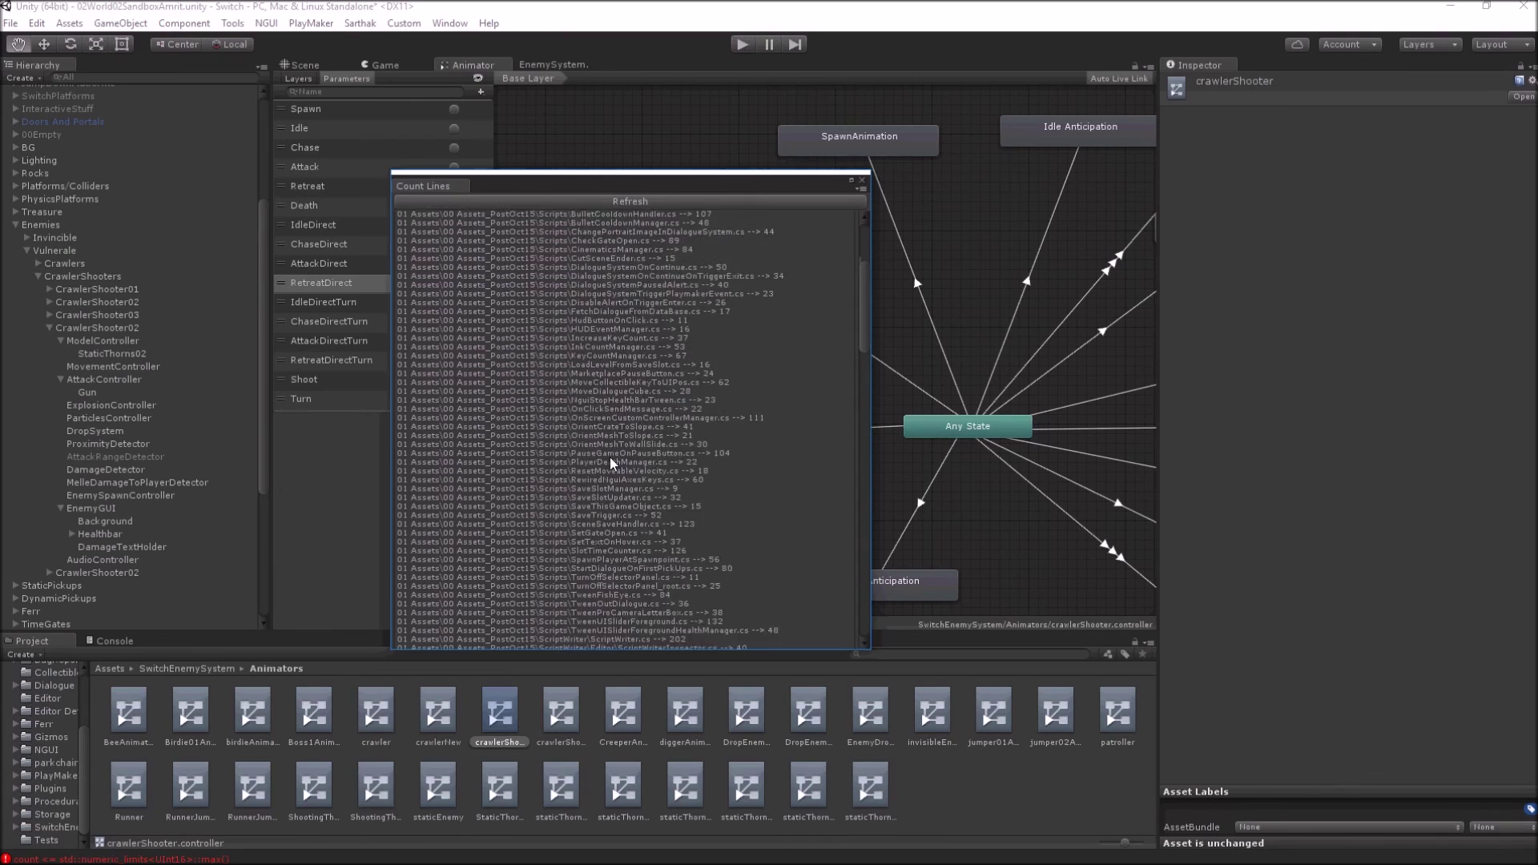
scroll(613, 457, up, 6)
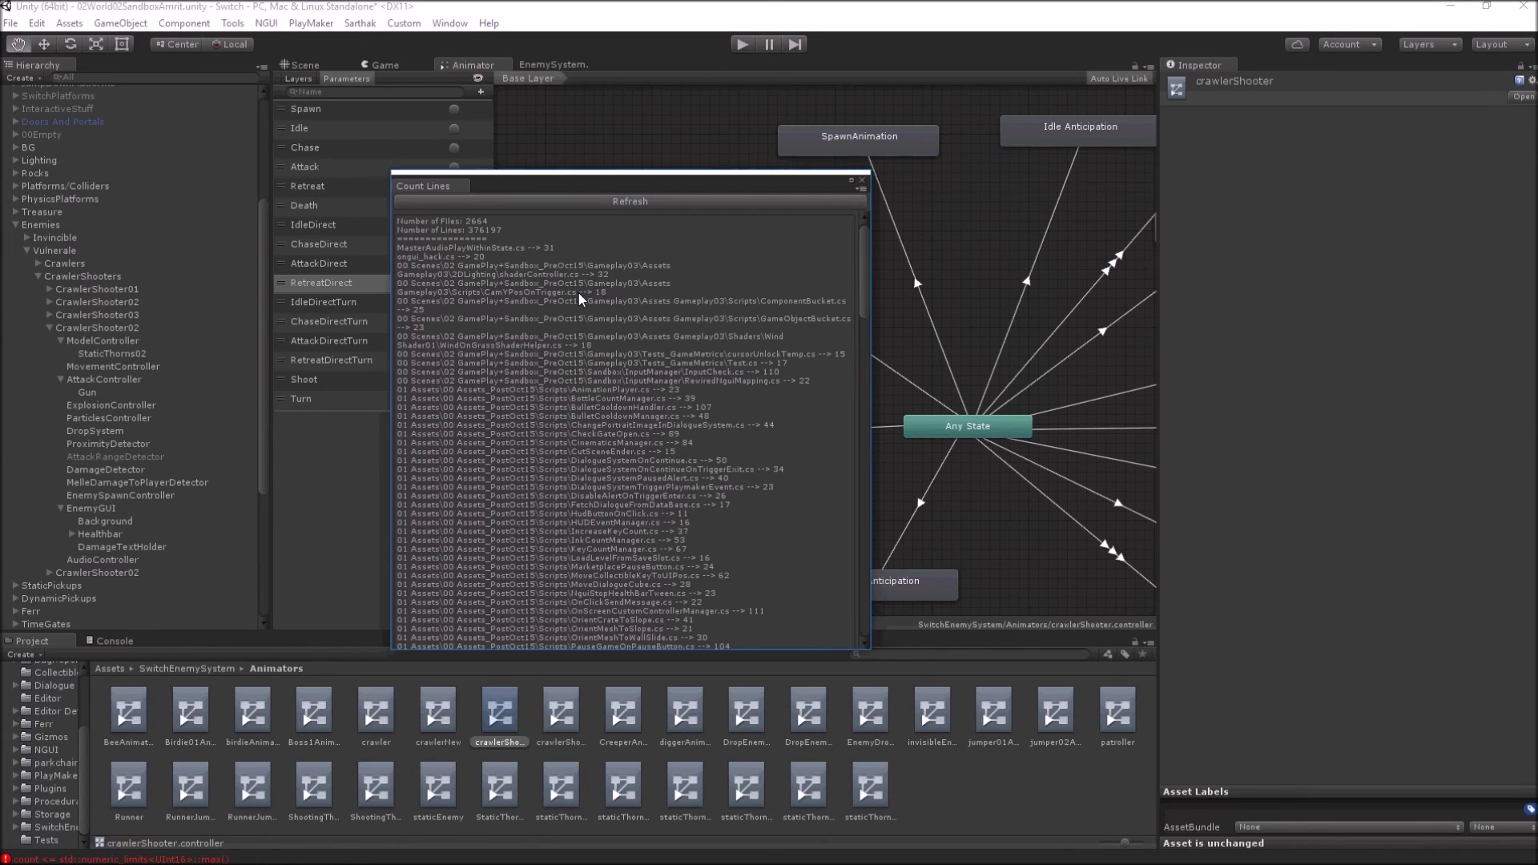
click(863, 181)
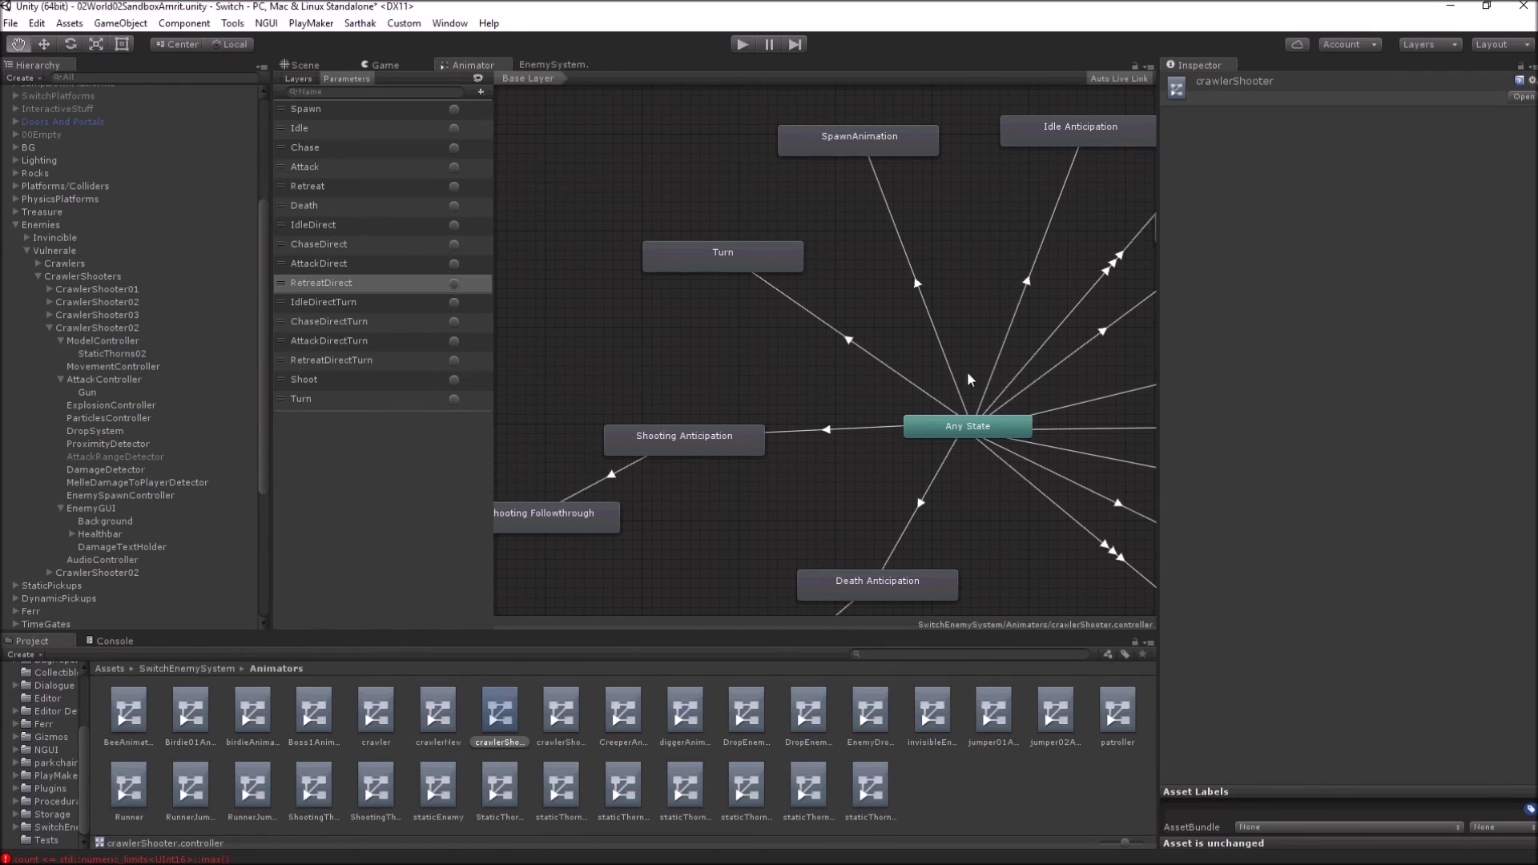
Step: Select CrawlerShooter02 and zoom in on it in the Scene view
click(88, 330)
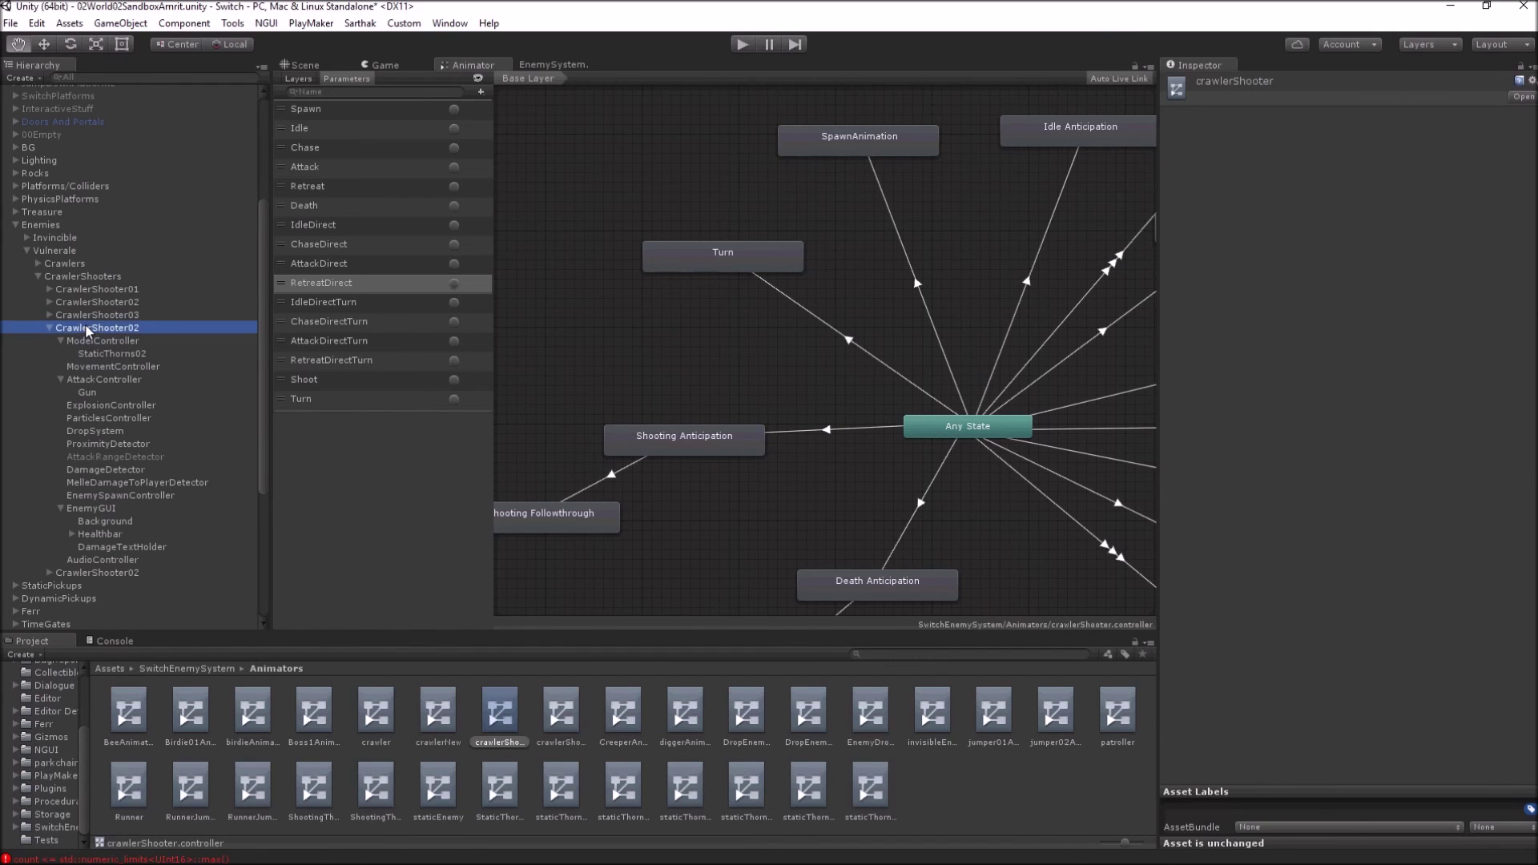
click(300, 65)
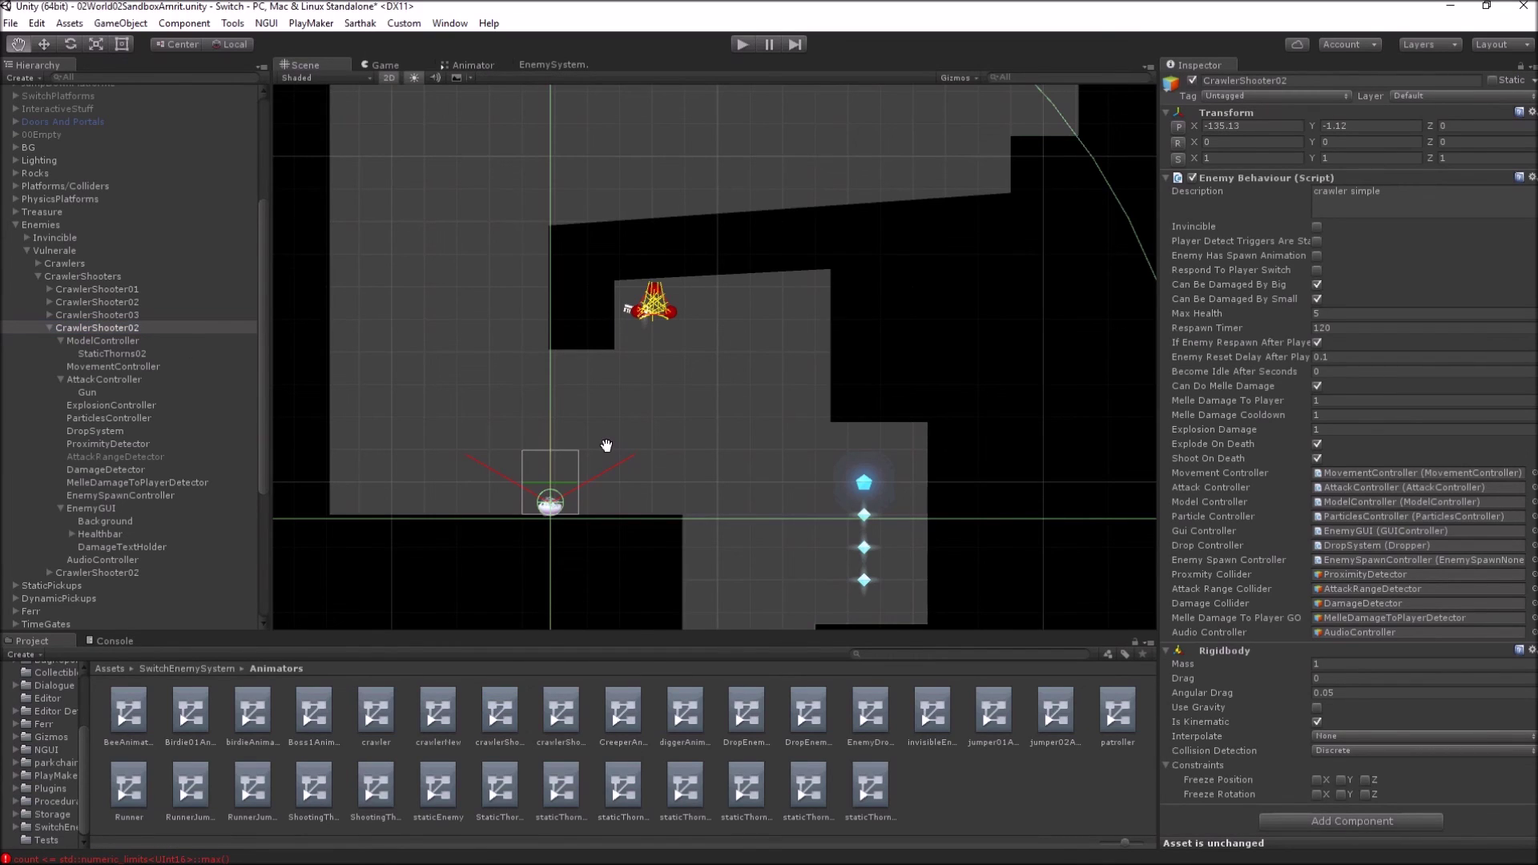
scroll(607, 445, up, 2)
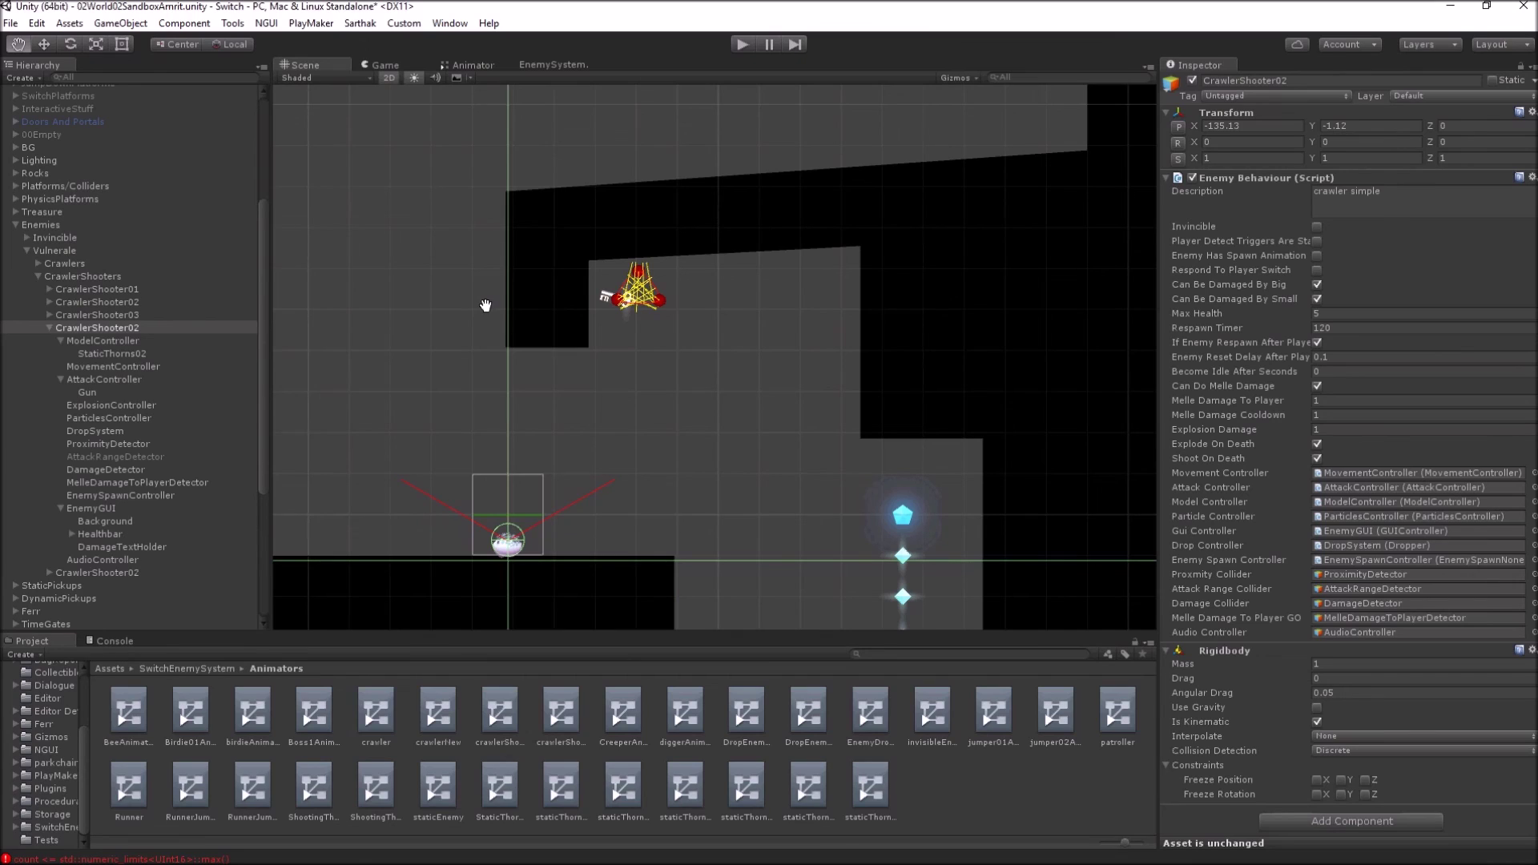
scroll(486, 305, up, 2)
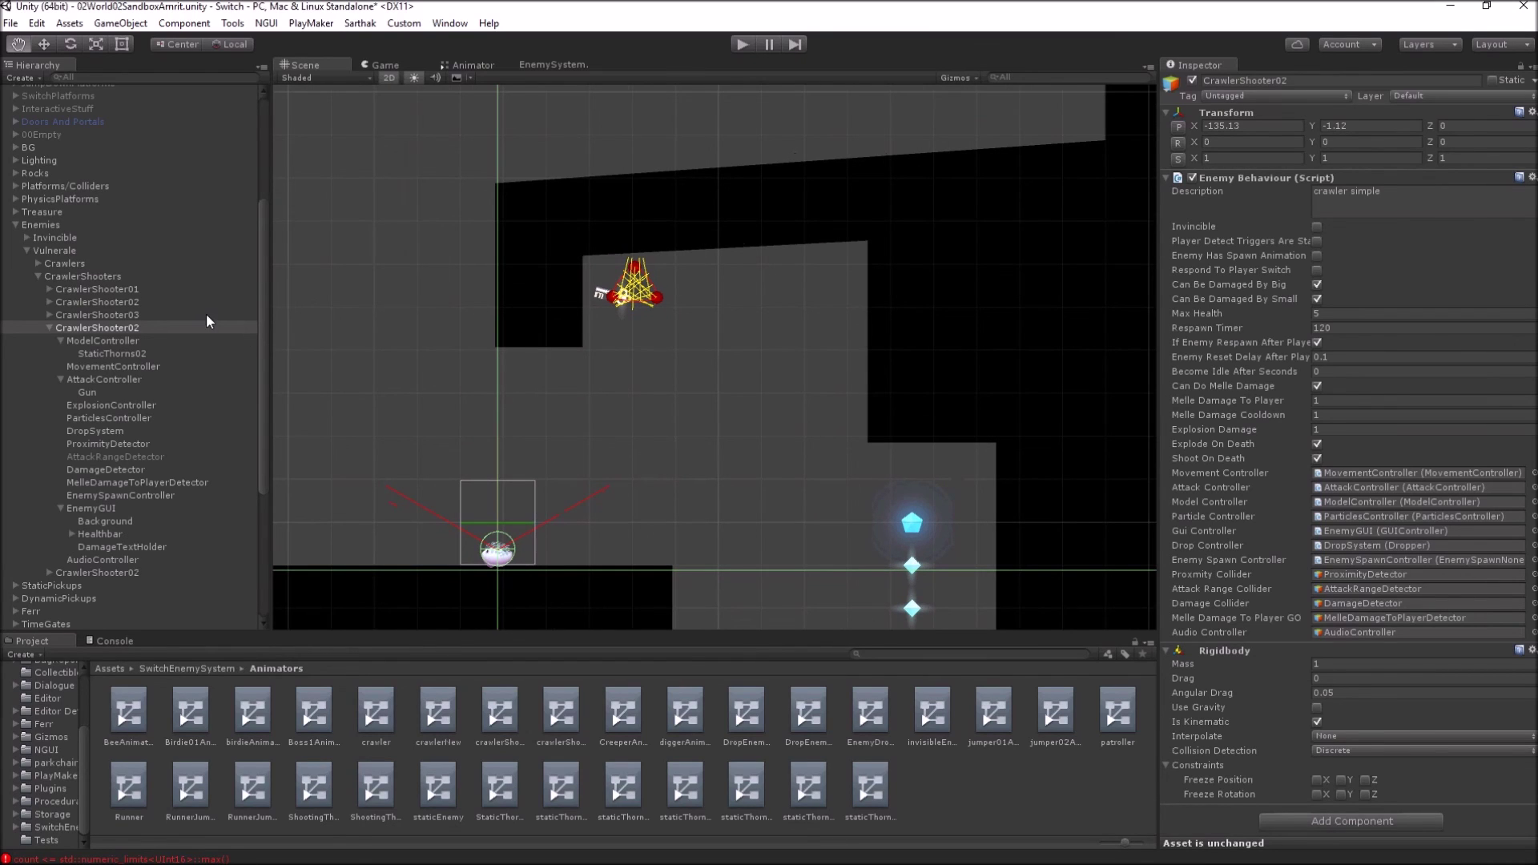